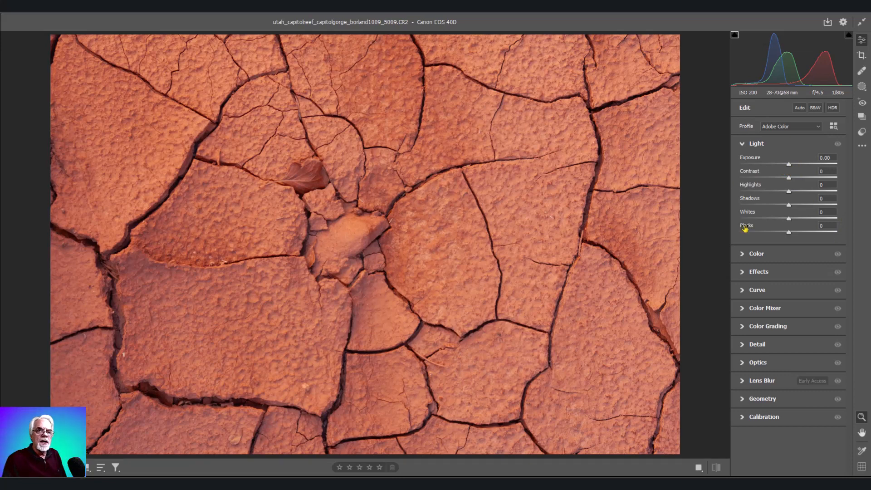
Set the raw photo's Contrast to +29 and Blacks to -47, and turn on the shadow clipping warning
drag(790, 180, 805, 178)
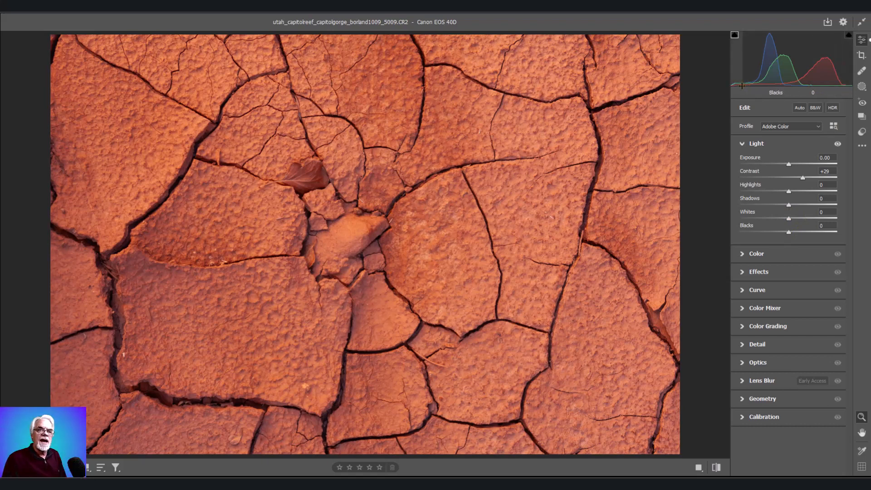
alt+click(789, 232)
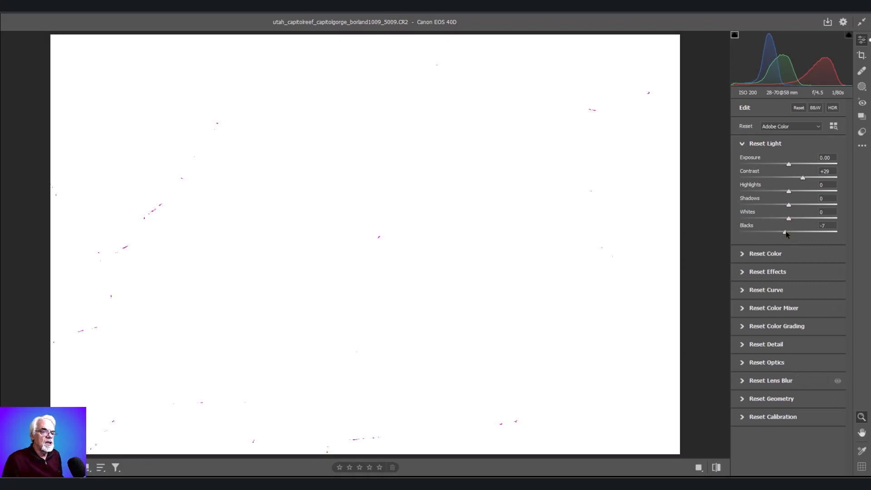
drag(786, 234, 767, 236)
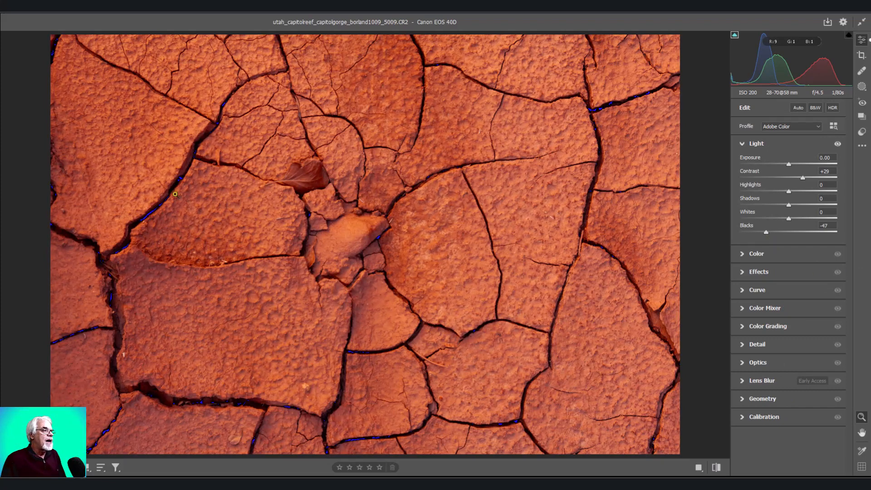
click(735, 35)
click(734, 36)
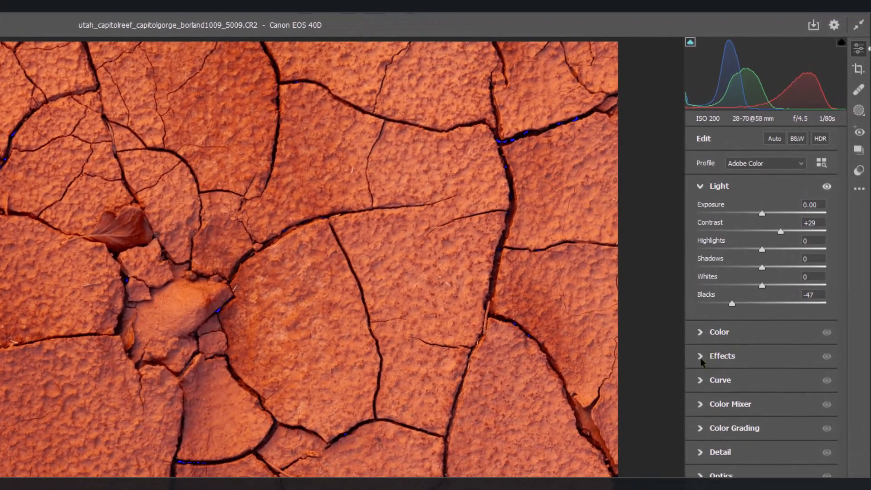
Set the raw photo's Clarity to +20 and raise Dehaze slightly
click(701, 354)
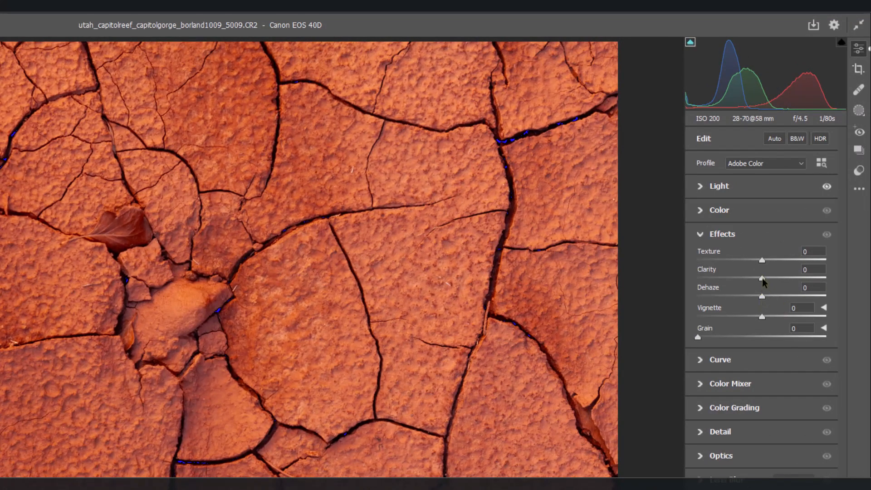
mouse_move(763, 278)
mouse_down()
mouse_move(782, 281)
mouse_move(749, 280)
mouse_move(780, 282)
mouse_move(765, 285)
mouse_move(774, 287)
mouse_up()
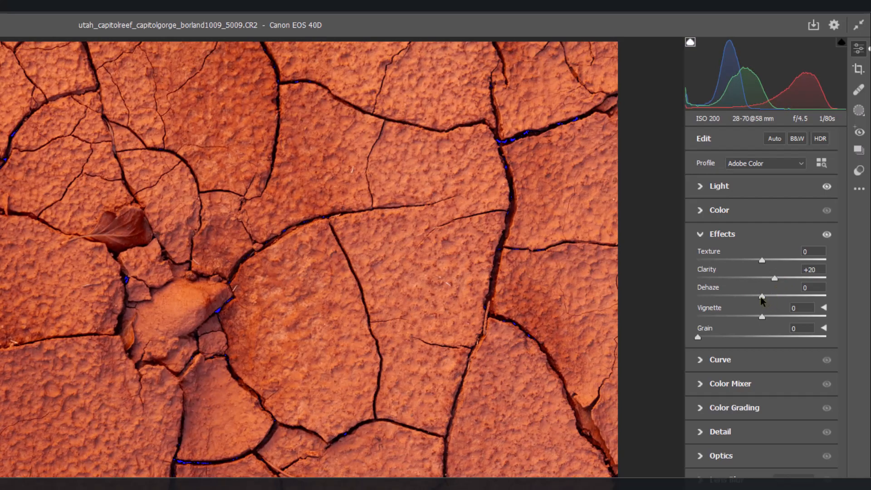
mouse_move(763, 297)
mouse_down()
mouse_move(784, 296)
mouse_move(767, 300)
mouse_up()
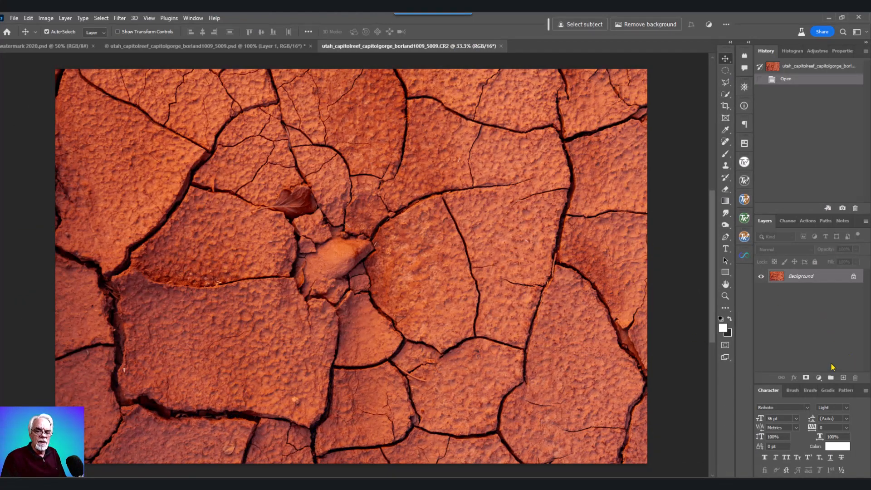
Add a Black & White adjustment layer above the Background and set its Reds to 40
click(819, 378)
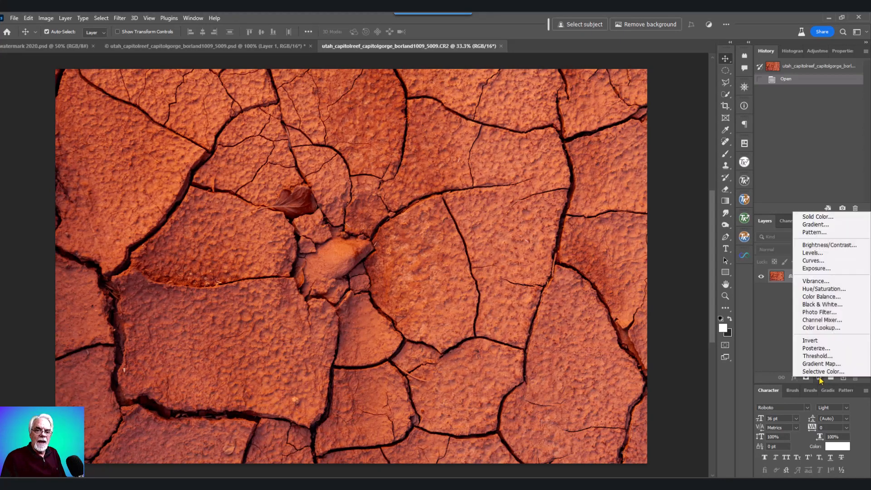
click(836, 306)
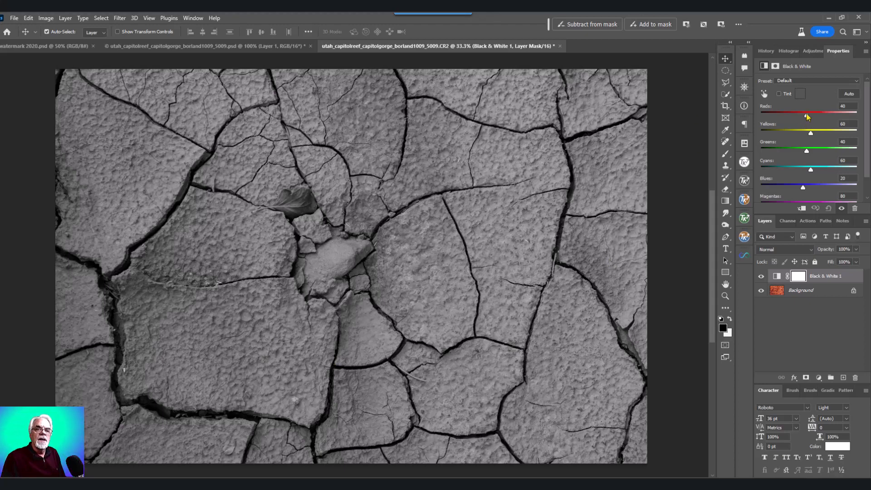
mouse_move(807, 117)
mouse_down()
mouse_move(819, 117)
mouse_move(807, 121)
mouse_up()
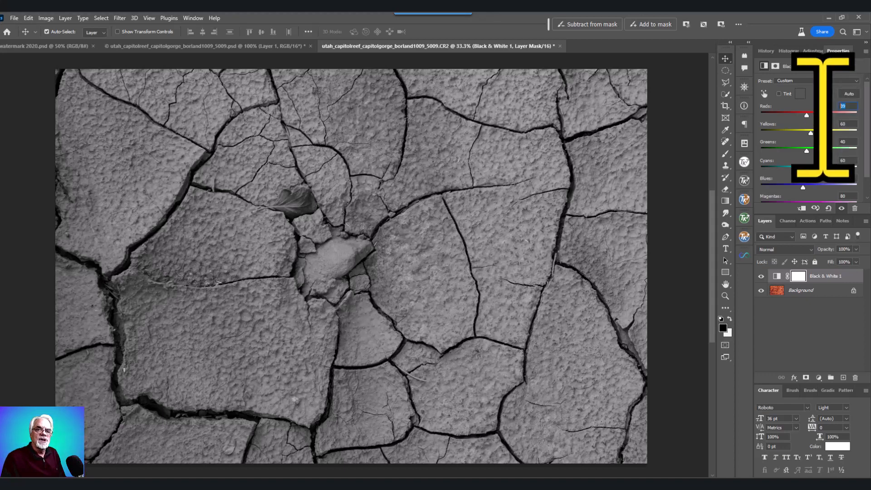
text(40)
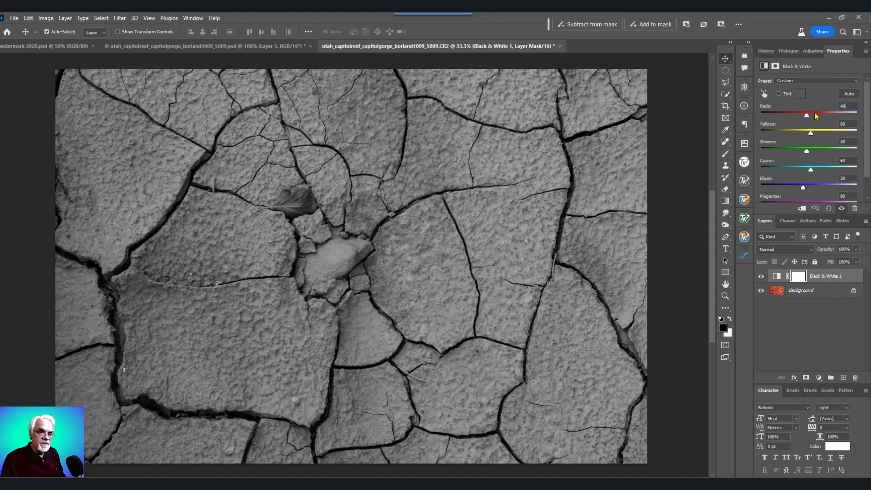
key(Return)
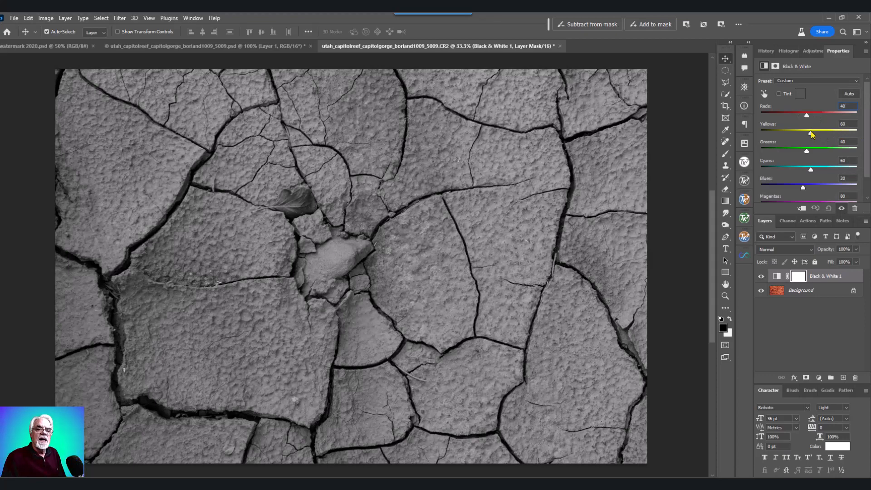
Set the Black & White adjustment's Yellows to 82, Greens to 42, Cyans to 58 and Blues to 25
mouse_move(812, 133)
mouse_down()
mouse_move(792, 133)
mouse_move(833, 132)
mouse_move(796, 132)
mouse_move(815, 135)
mouse_up()
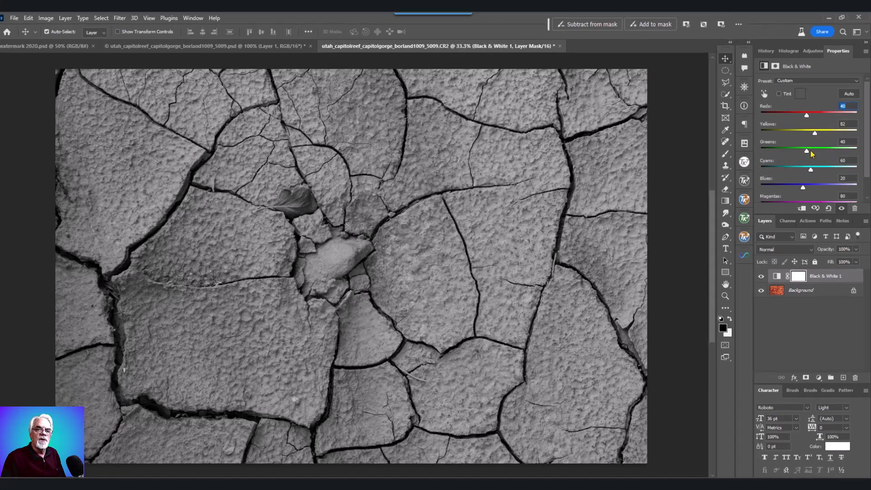
mouse_move(807, 150)
mouse_down()
mouse_move(767, 152)
mouse_move(821, 151)
mouse_up()
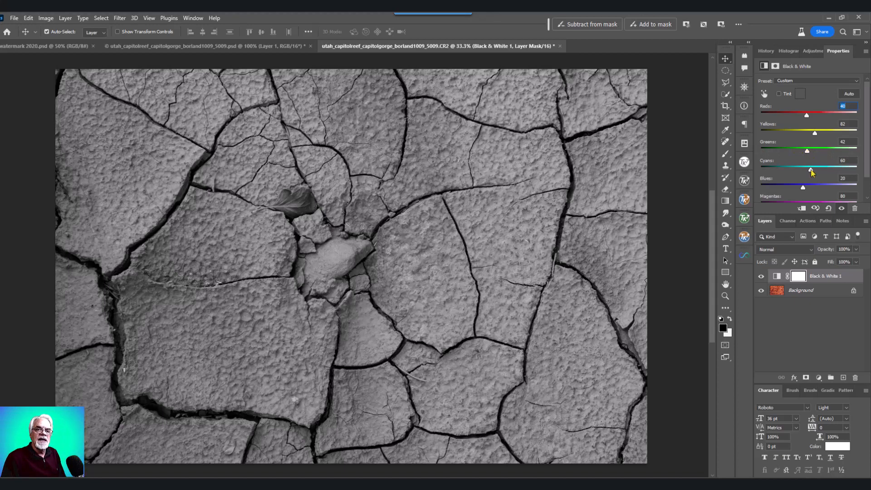
mouse_move(811, 172)
mouse_down()
mouse_move(757, 178)
mouse_move(815, 172)
mouse_up()
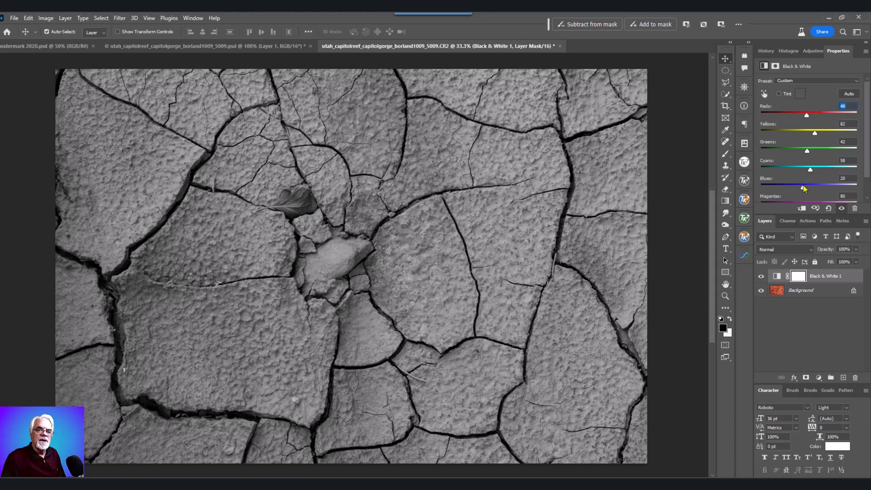
mouse_move(802, 190)
mouse_down()
mouse_move(764, 190)
mouse_move(805, 189)
mouse_up()
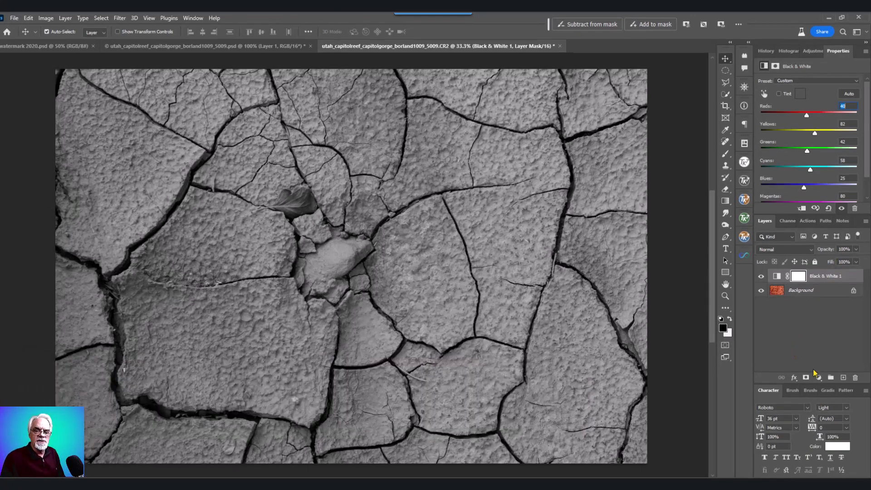
Add a Curves adjustment layer above the Black & White layer using the Medium Contrast (RGB) preset
click(818, 378)
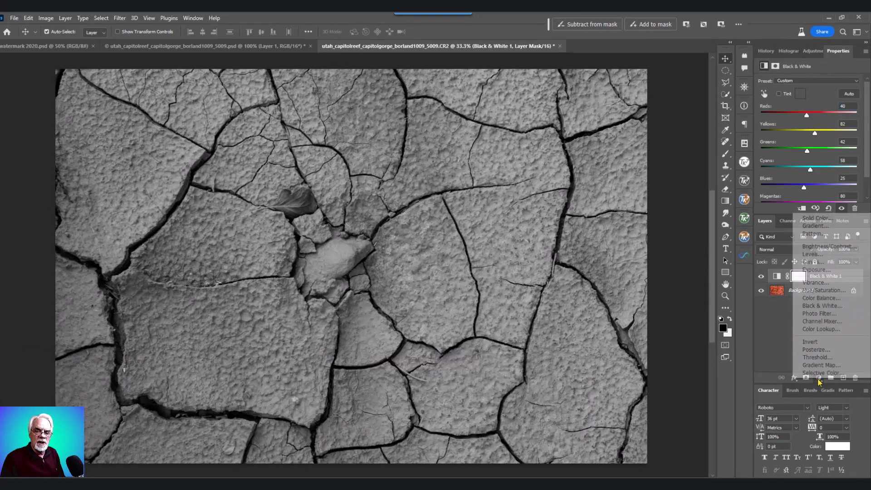
click(816, 262)
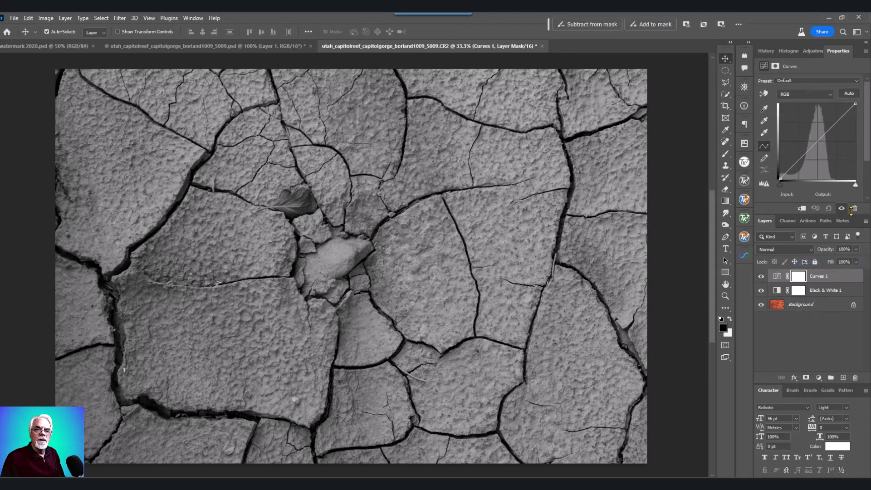
click(857, 82)
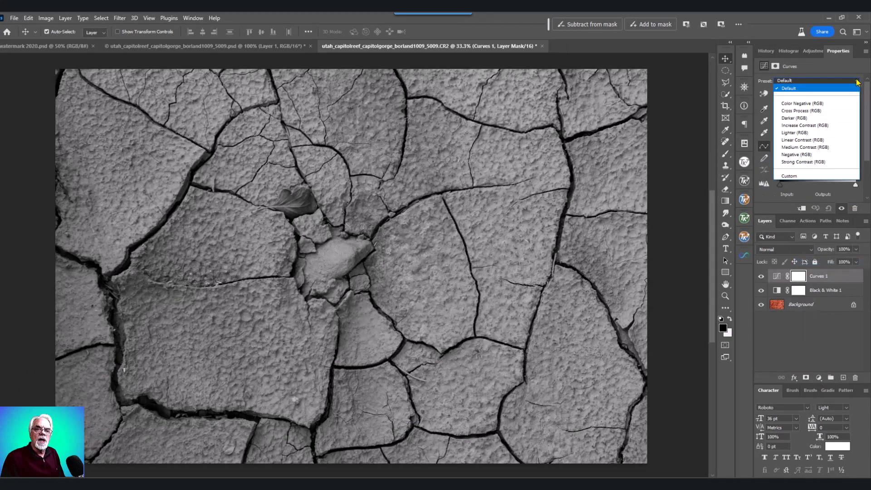
click(815, 149)
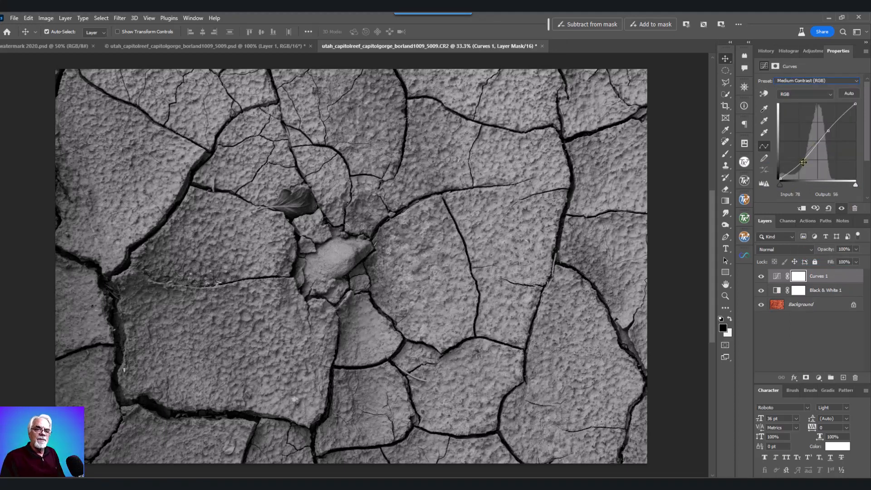
Adjust the RGB curve's shadow point to input 75, output 59 and its highlight point to input 165, output 187
drag(803, 162, 802, 165)
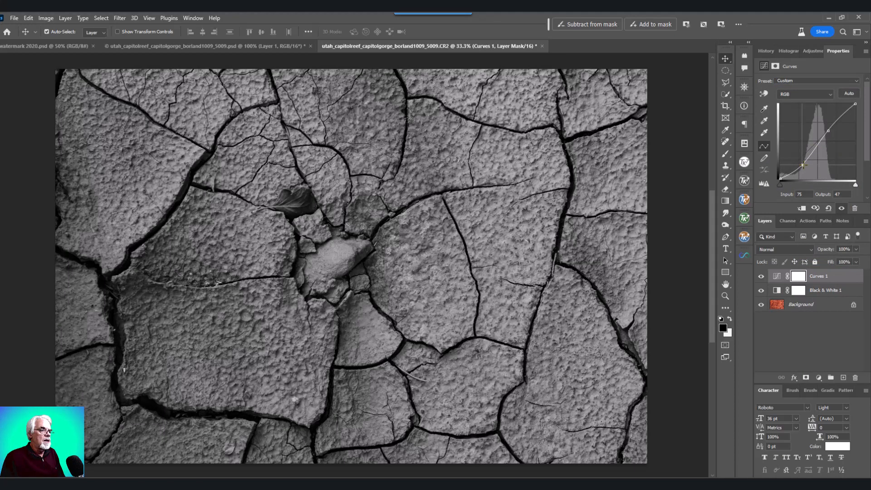
drag(828, 128, 826, 124)
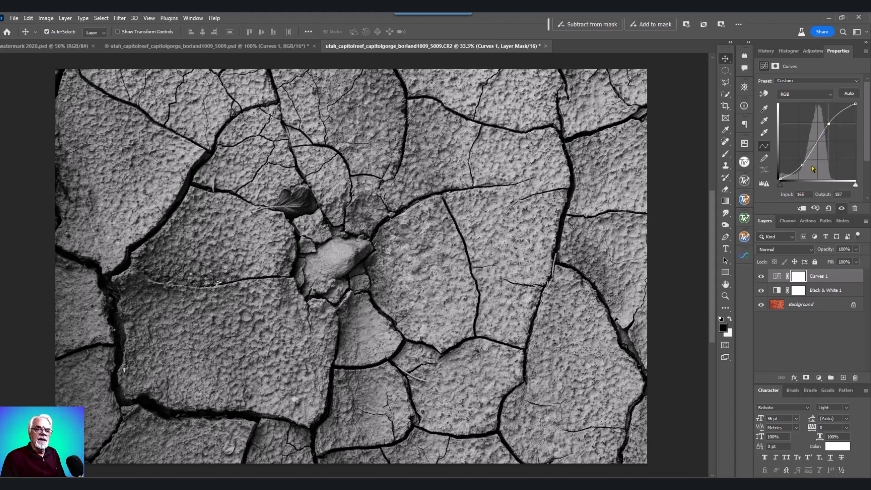
drag(803, 164, 803, 160)
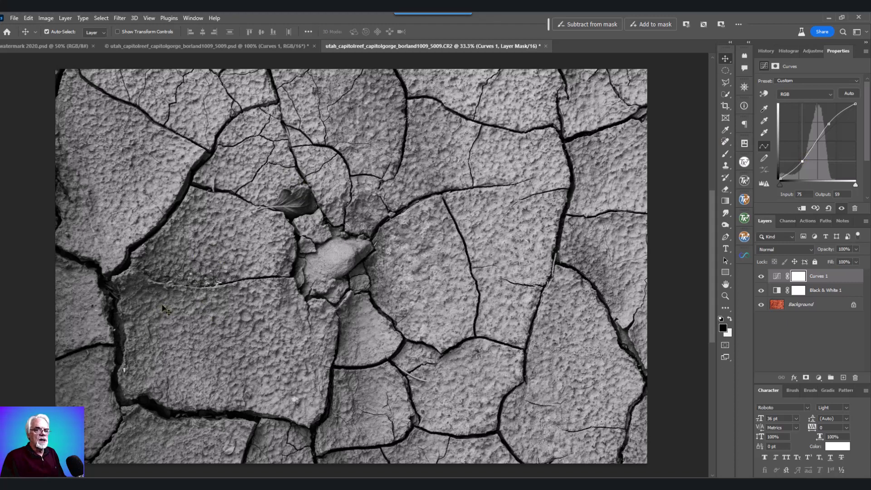
Set up the Brush tool with 15% opacity and a size of 1300 px
click(725, 154)
click(195, 32)
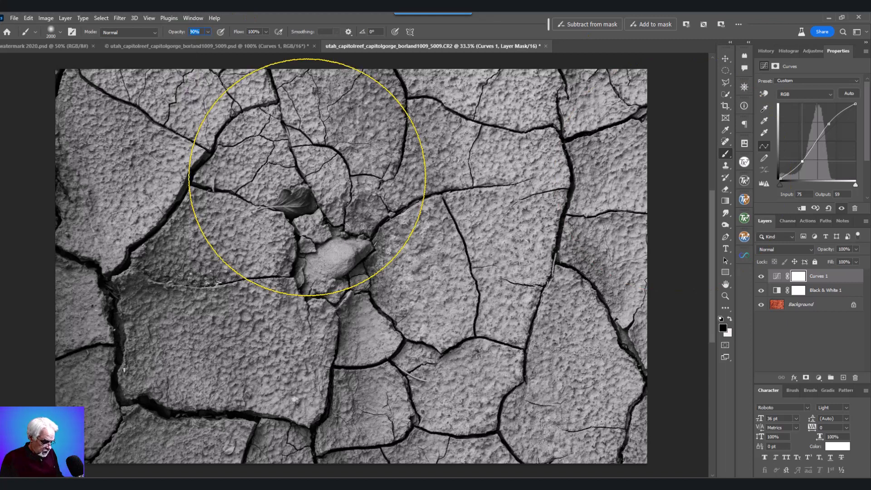
text(15)
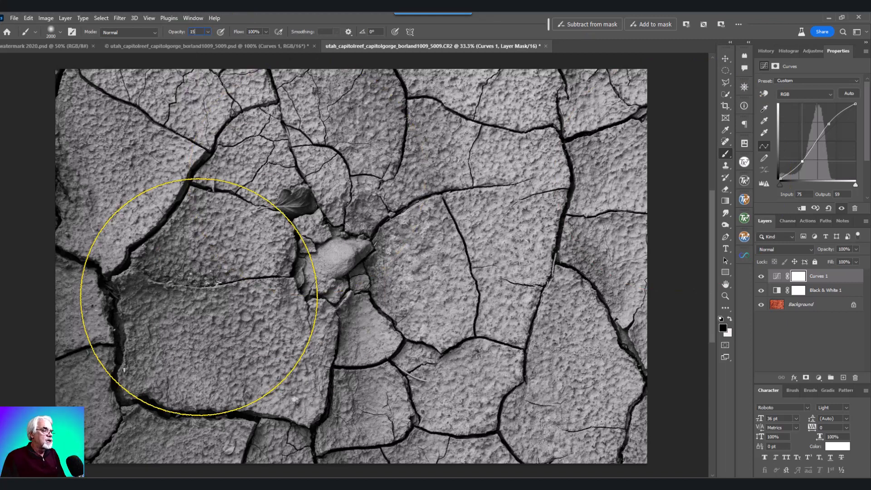
key(bracketleft)
key(bracketleft)
key(bracketleft)
key(bracketleft)
key(bracketleft)
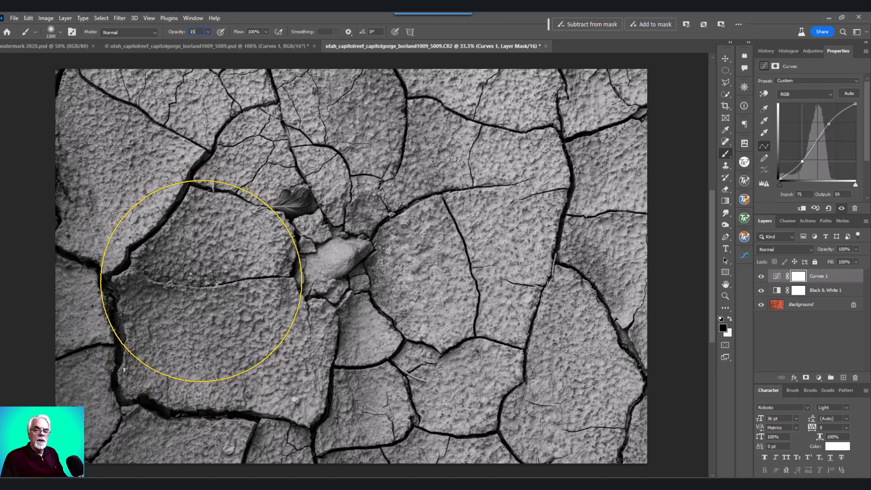
Paint black on the Curves layer's mask over the large dark slabs left of the central stone to soften the contrast
click(826, 294)
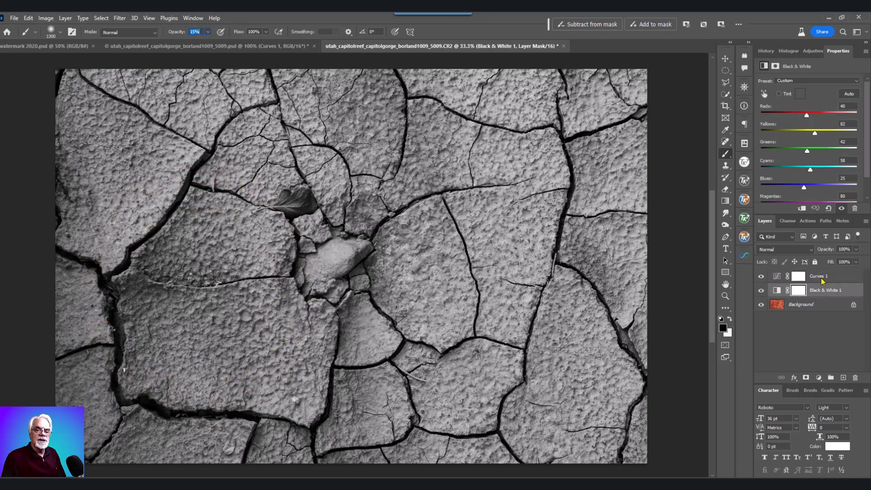
click(816, 278)
click(798, 276)
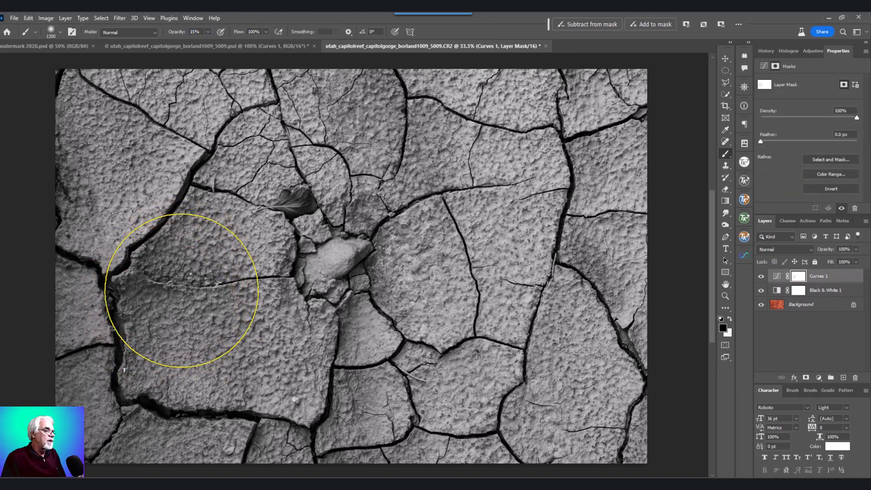
mouse_move(198, 295)
mouse_down()
mouse_move(164, 316)
mouse_move(185, 297)
mouse_move(182, 276)
mouse_move(197, 280)
mouse_move(196, 314)
mouse_move(199, 276)
mouse_move(179, 266)
mouse_move(186, 322)
mouse_move(183, 333)
mouse_move(164, 333)
mouse_move(158, 305)
mouse_move(279, 384)
mouse_move(521, 437)
mouse_up()
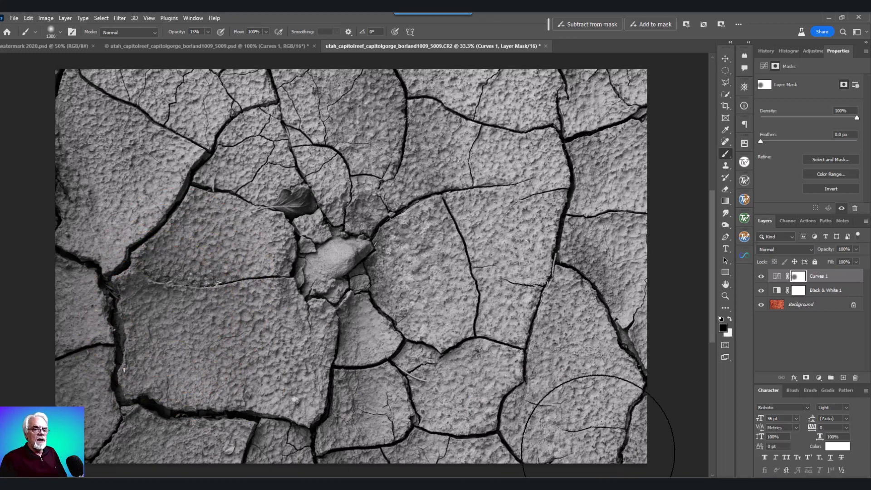
drag(663, 90, 663, 90)
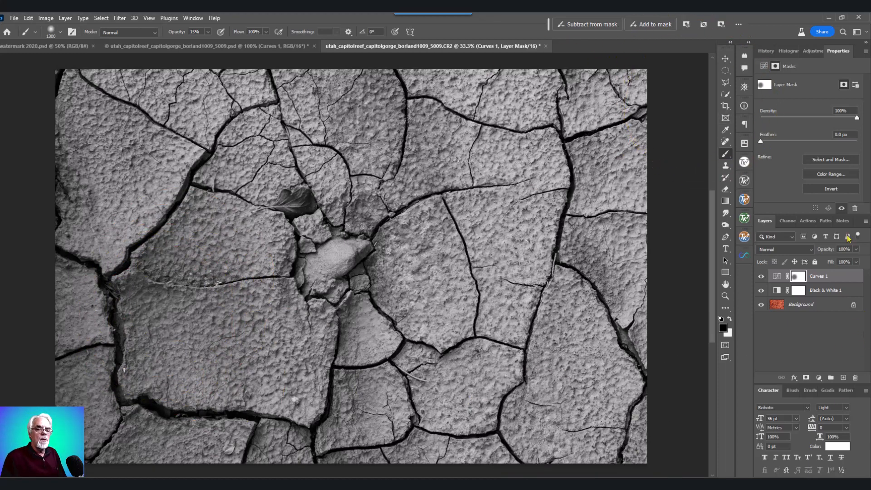
Add a Levels adjustment layer above the Curves layer and set its black input to about 35 and white input to 198
click(819, 382)
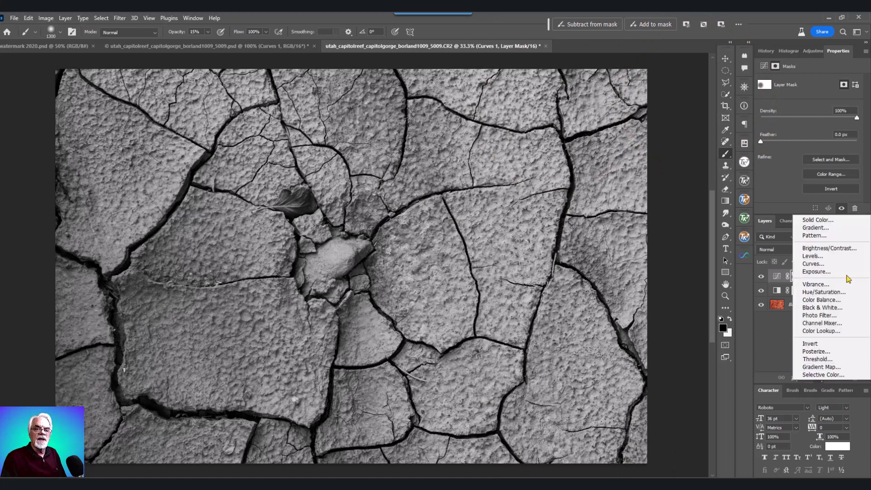
click(821, 259)
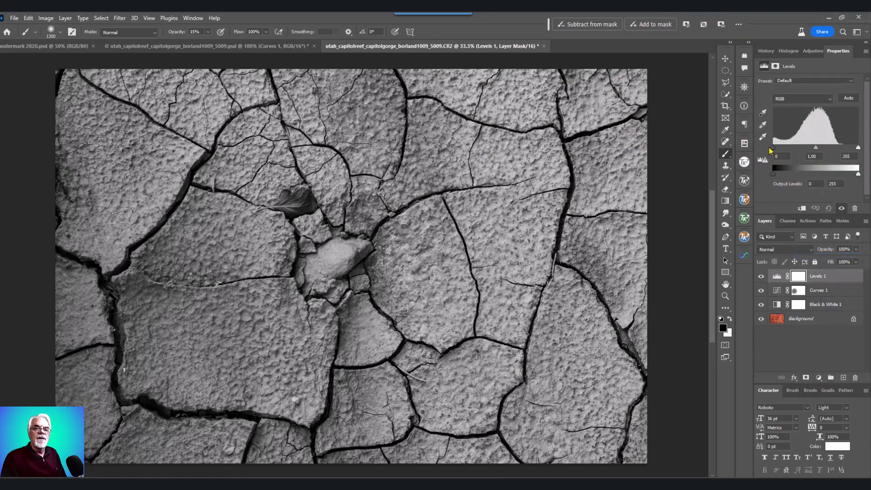
drag(773, 149, 784, 150)
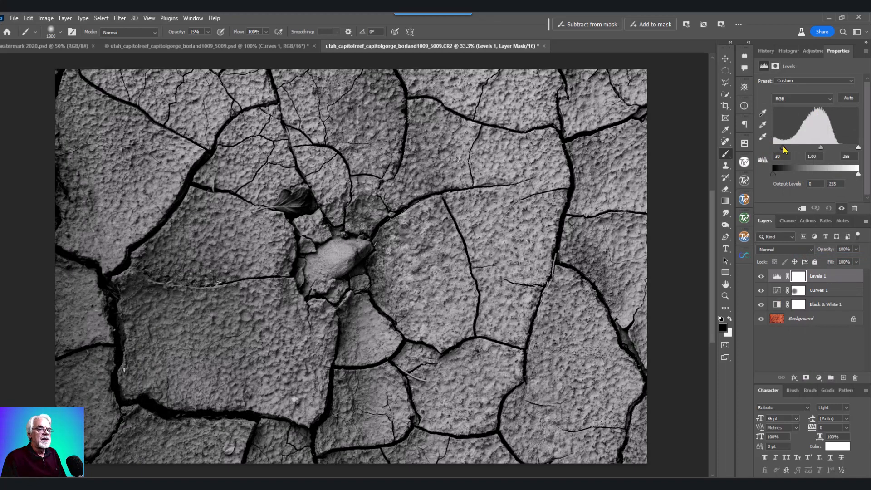
drag(858, 147, 840, 153)
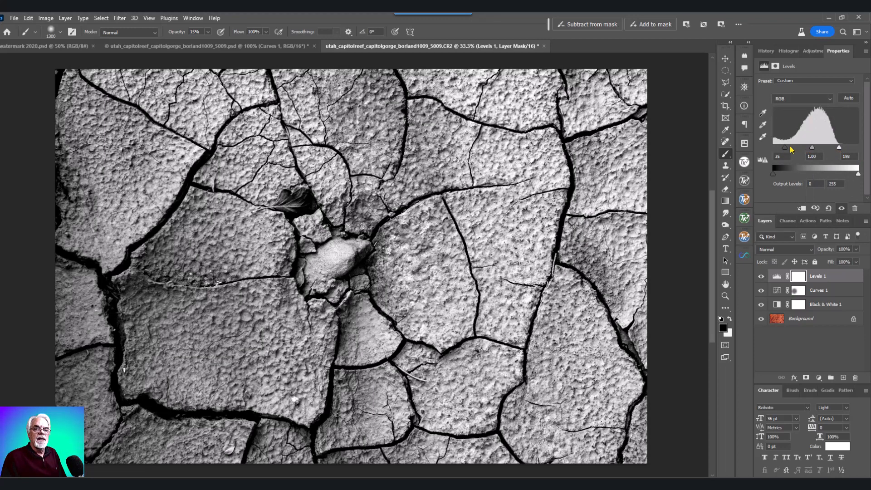
Refine the Levels input values to black 10, midtone 0.84 and white 210, and set the brush opacity to 20%
drag(786, 151, 786, 152)
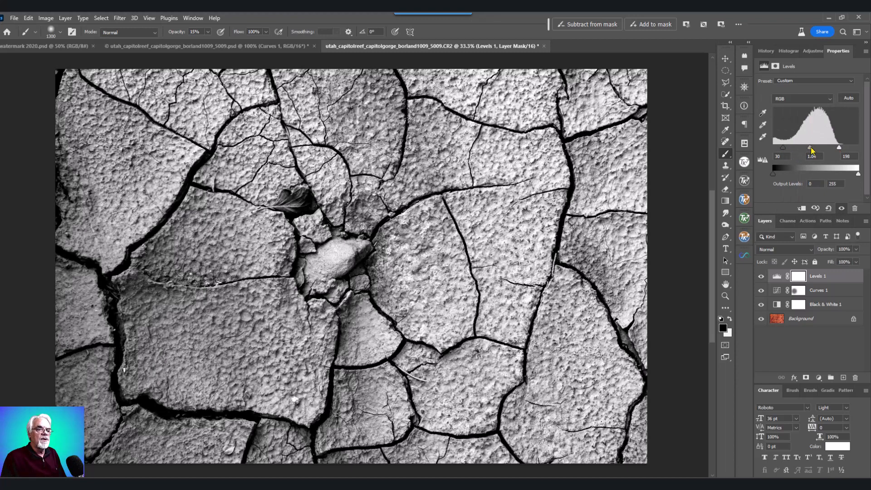
drag(811, 151, 815, 151)
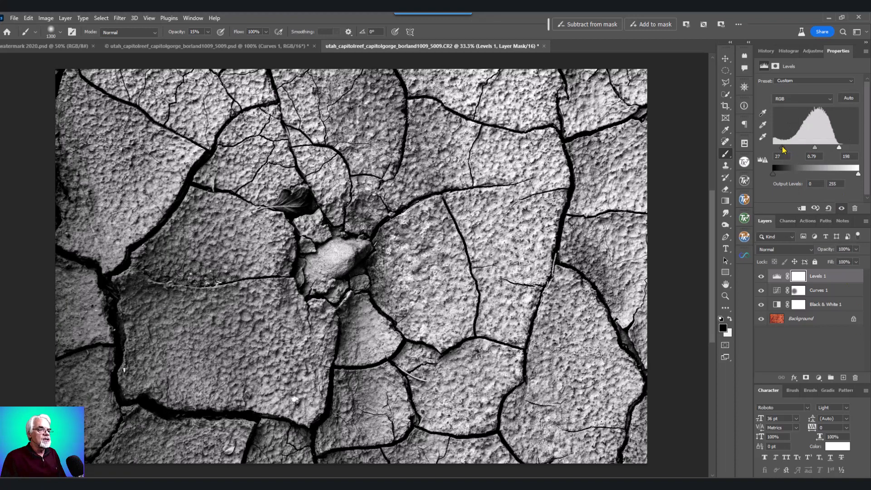
drag(783, 150, 777, 151)
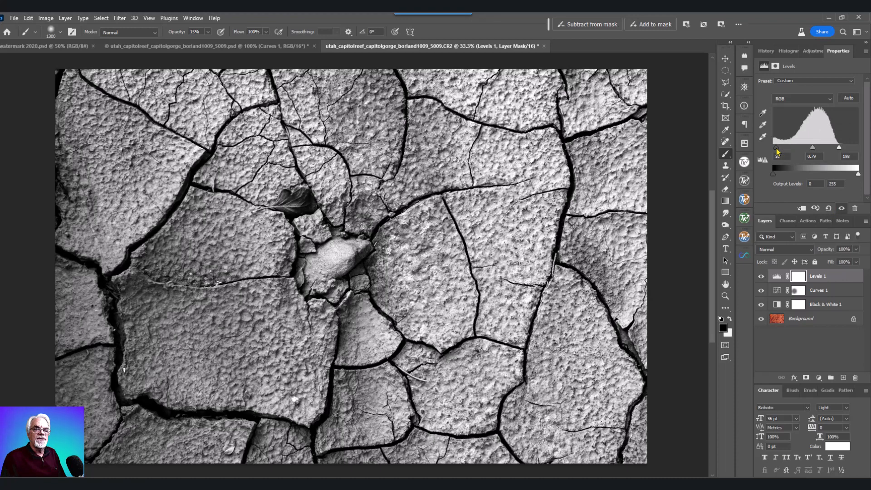
drag(839, 150, 814, 151)
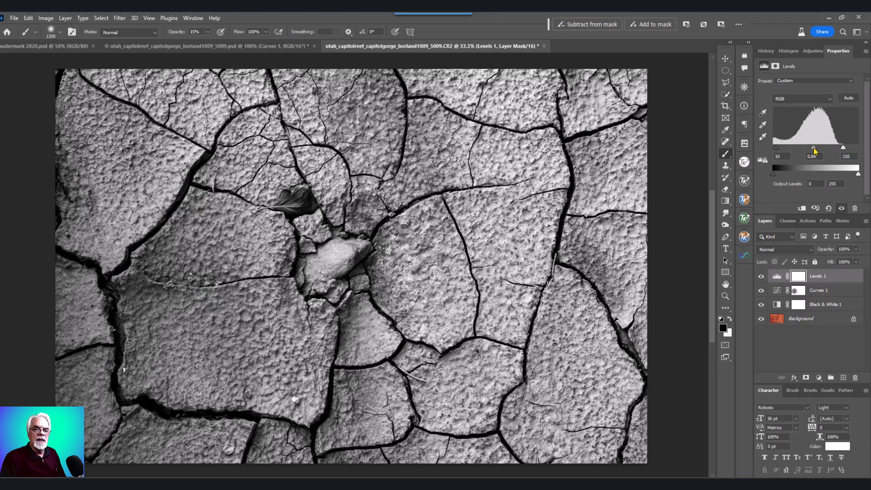
key(2)
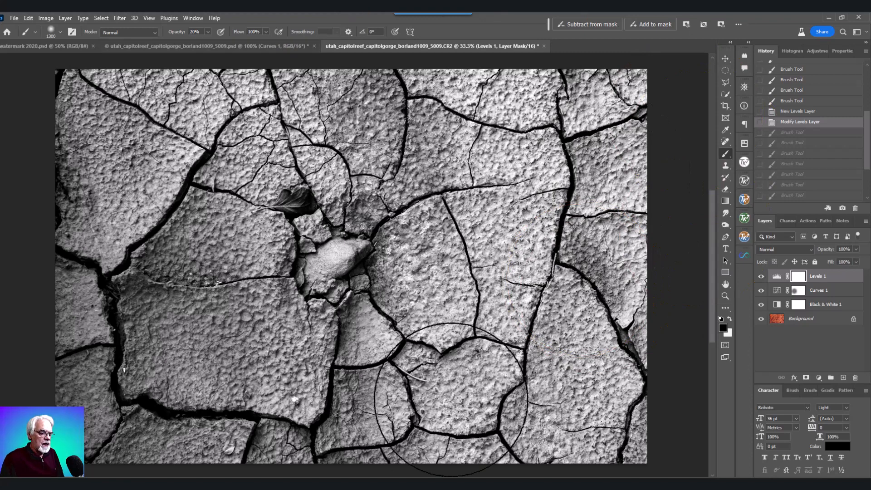
Switch to the Project files folder in File Explorer and open the leaf photo tn_grtsmokymtns_MG_6873 with Adobe Photoshop 2024
mouse_move(385, 485)
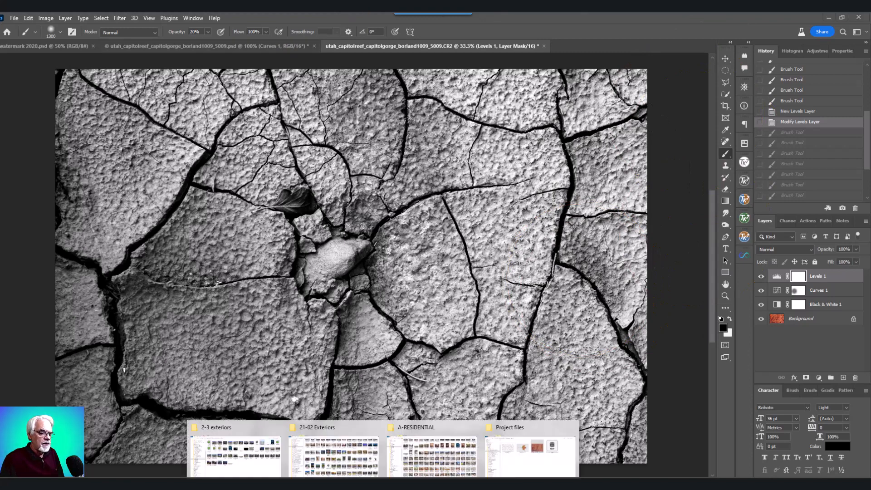
click(536, 469)
click(374, 124)
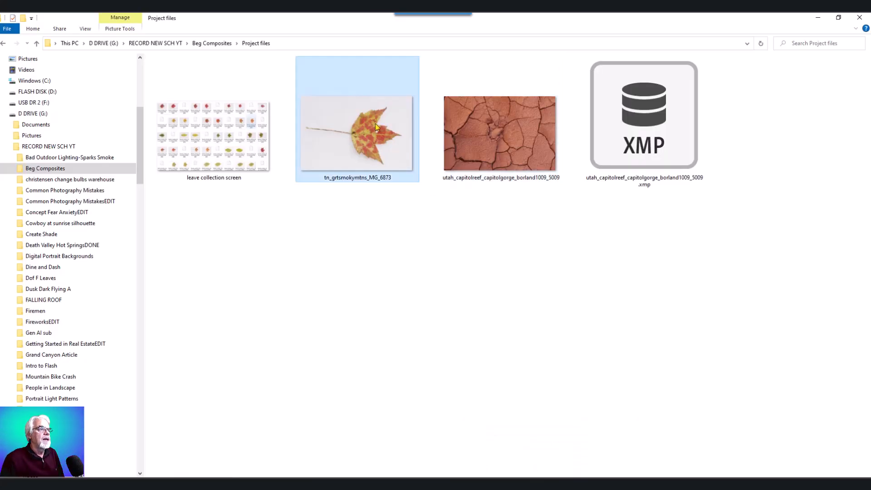
right_click(375, 124)
mouse_move(444, 161)
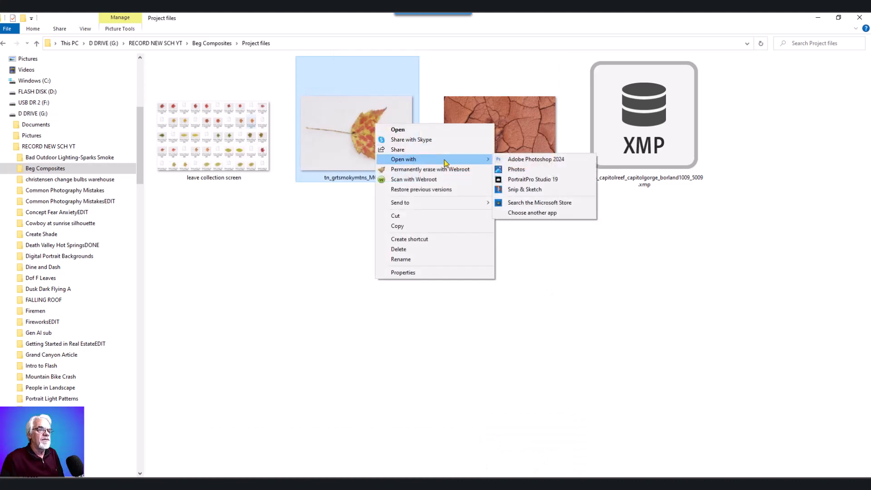
click(555, 163)
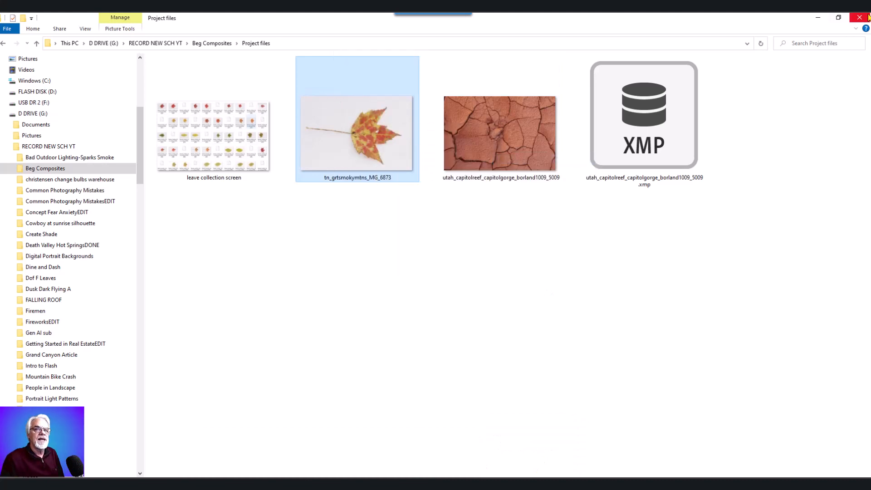
click(819, 19)
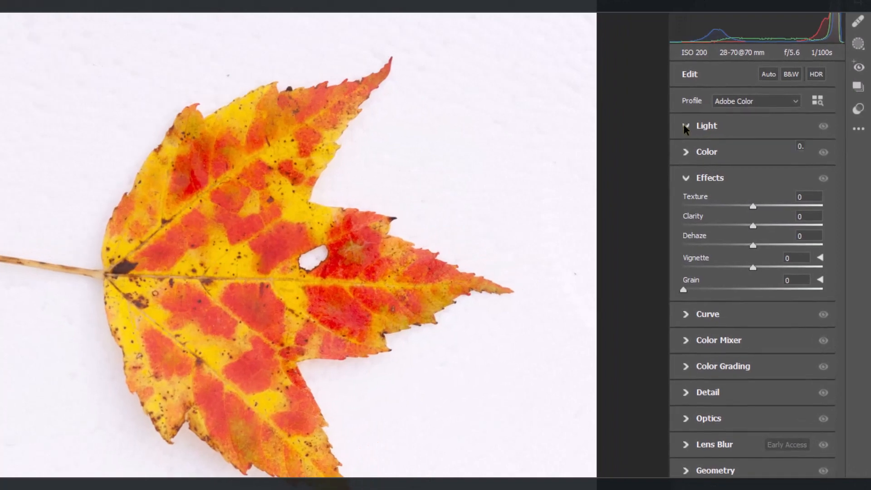
Raise the leaf photo's Whites to +61 and lower its Exposure slightly in the raw Light adjustments
click(686, 127)
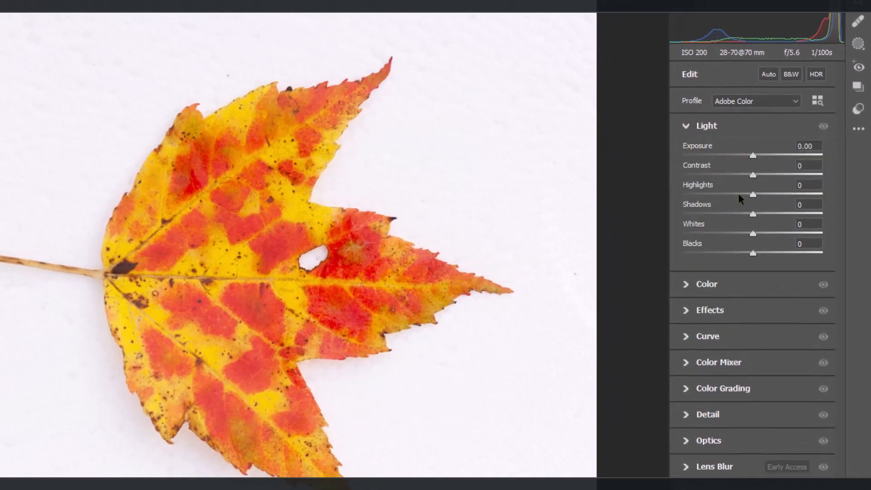
drag(753, 234, 795, 235)
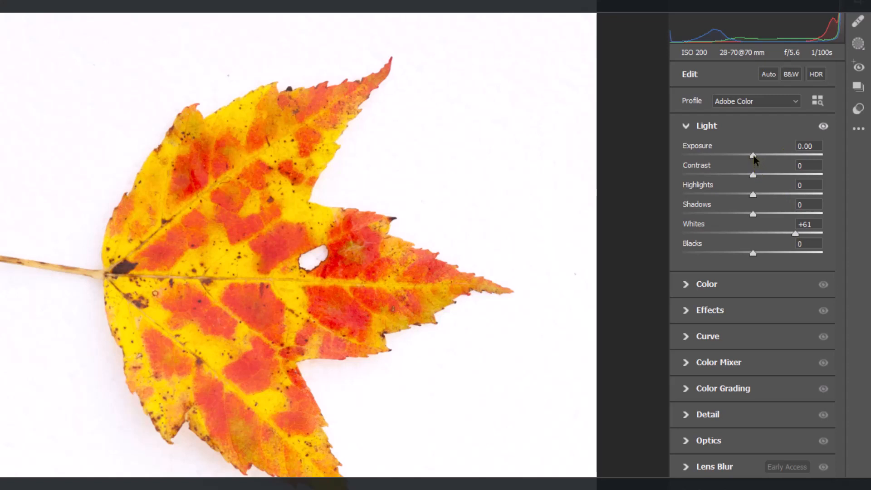
drag(754, 159, 748, 160)
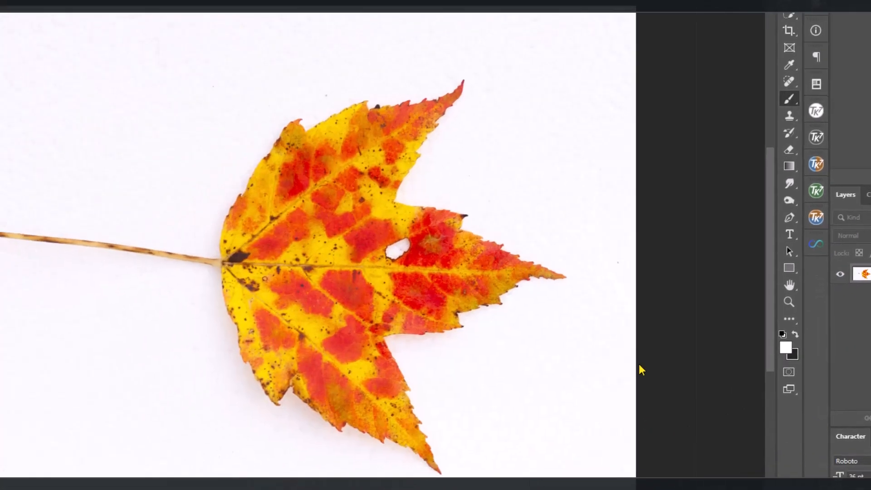
Choose the Spot Healing Brush, enlarge its tip and heal the dark blotches where the stem meets the leaf
click(672, 215)
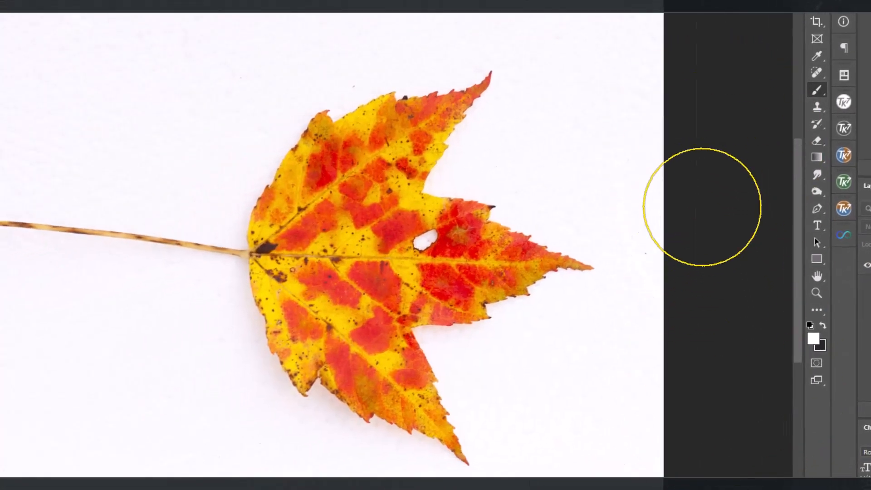
click(719, 107)
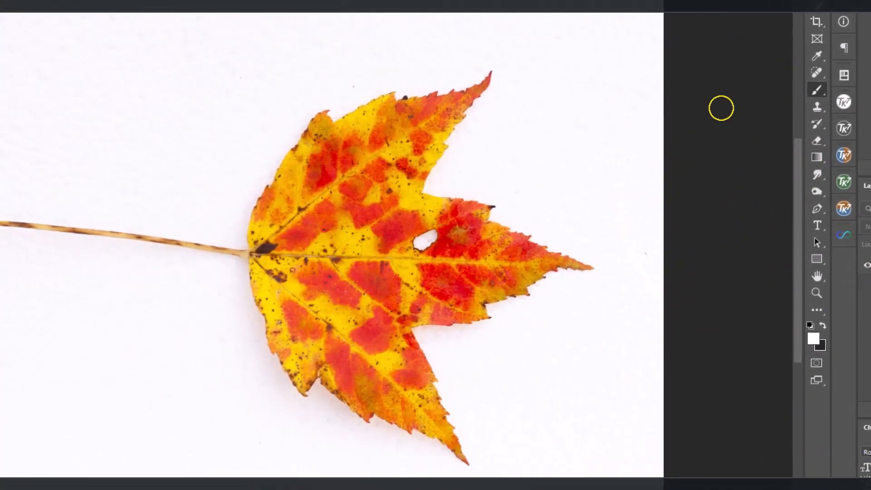
click(816, 73)
click(859, 73)
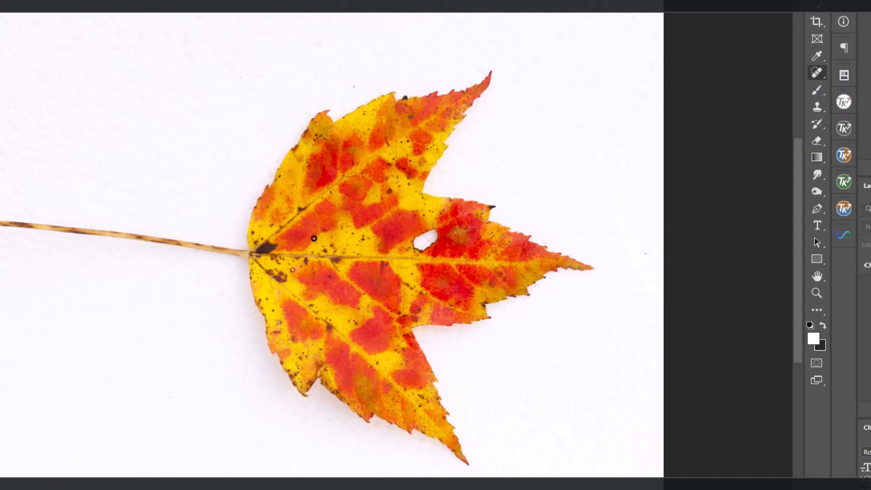
key(bracketright)
key(bracketright)
key(bracketright)
mouse_move(274, 241)
mouse_down()
mouse_move(291, 278)
mouse_move(305, 264)
mouse_move(280, 283)
mouse_up()
click(304, 264)
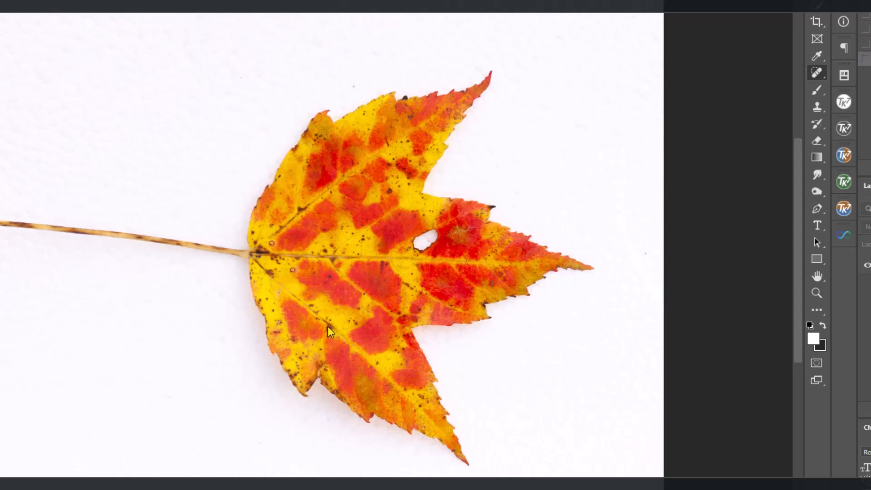
Heal the dark specks along the veins and inside the leaf's upper, lower and middle lobes with the Spot Healing Brush
click(327, 325)
click(389, 189)
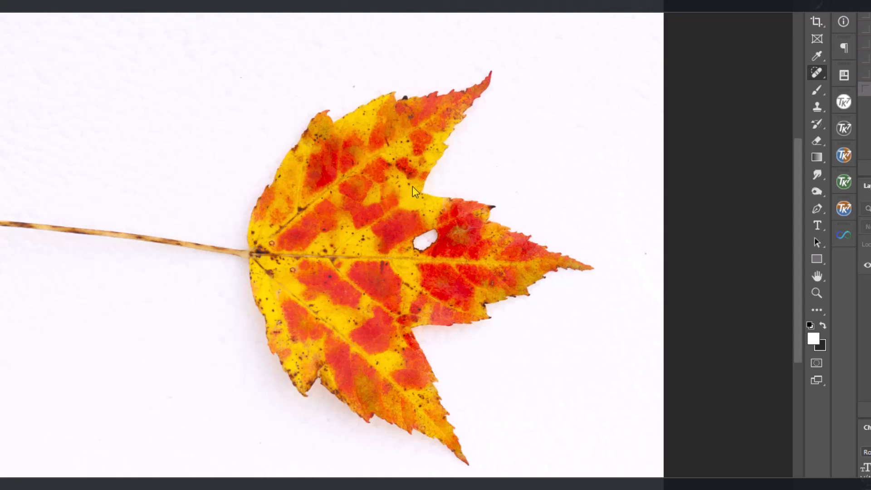
click(408, 185)
click(405, 146)
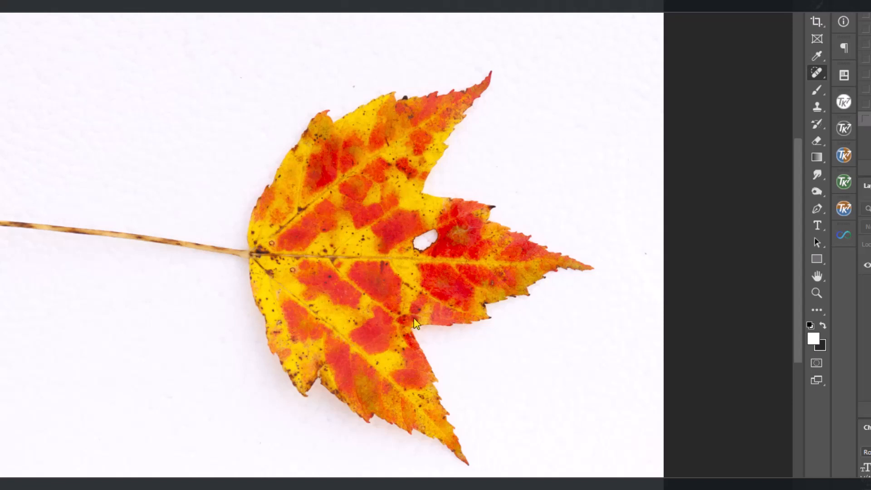
click(398, 313)
click(468, 252)
Heal the dark spots on the leaf's edges and fill the white hole near its middle lobe
click(491, 207)
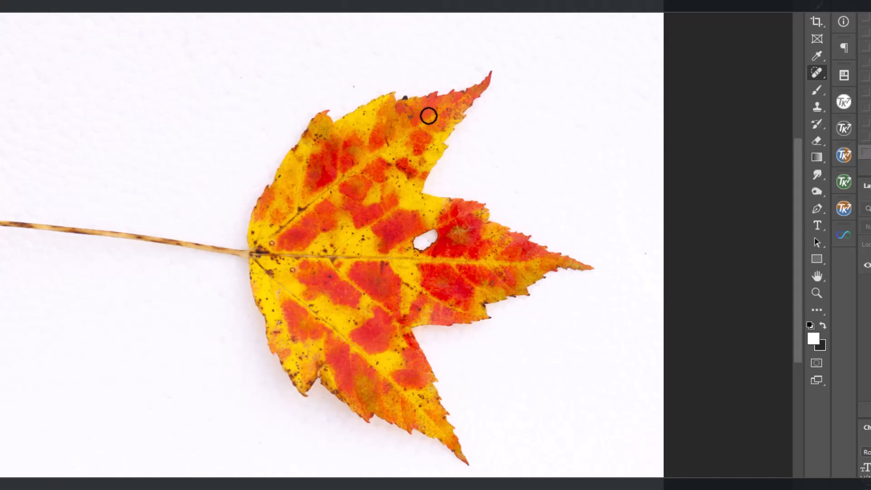
click(404, 95)
click(409, 114)
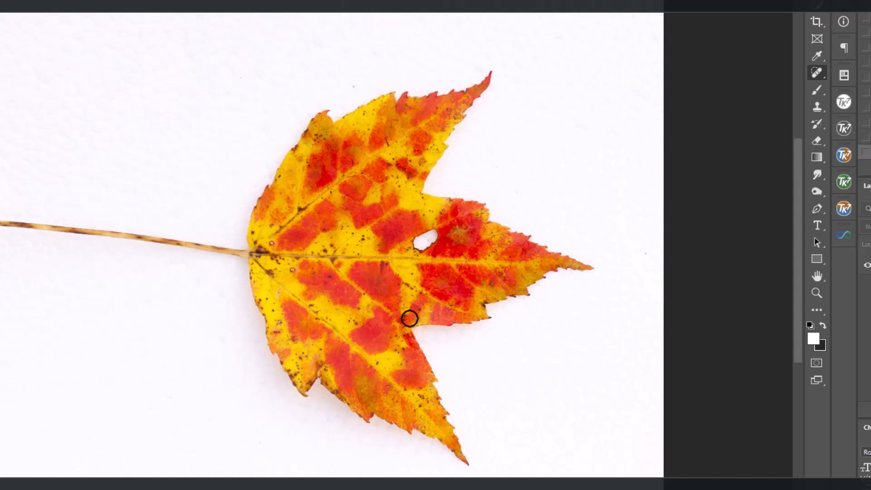
click(408, 327)
mouse_move(432, 230)
mouse_down()
mouse_move(417, 242)
mouse_move(451, 233)
mouse_up()
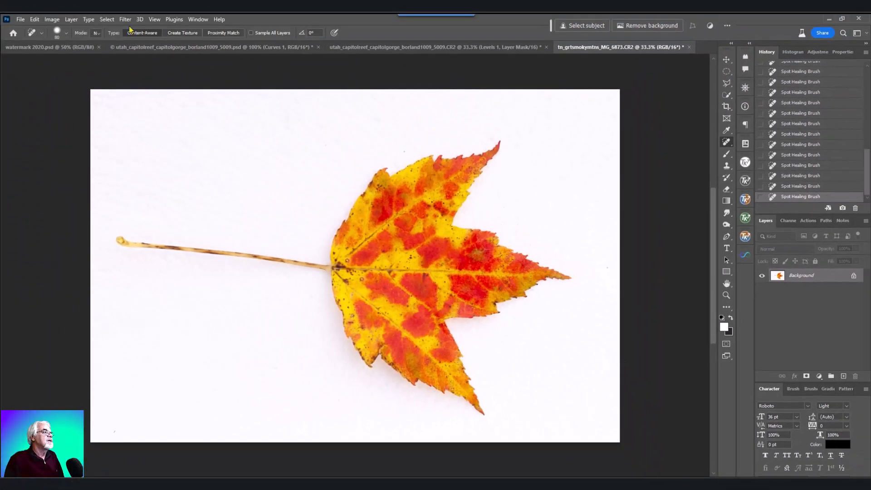
Select the whole leaf and stem with Select Subject and check the selection's coverage in Quick Mask mode
click(107, 19)
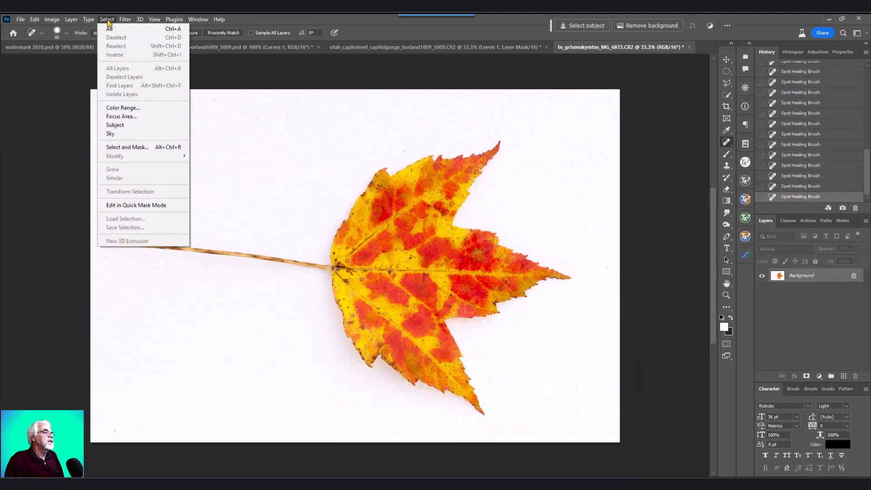
click(107, 19)
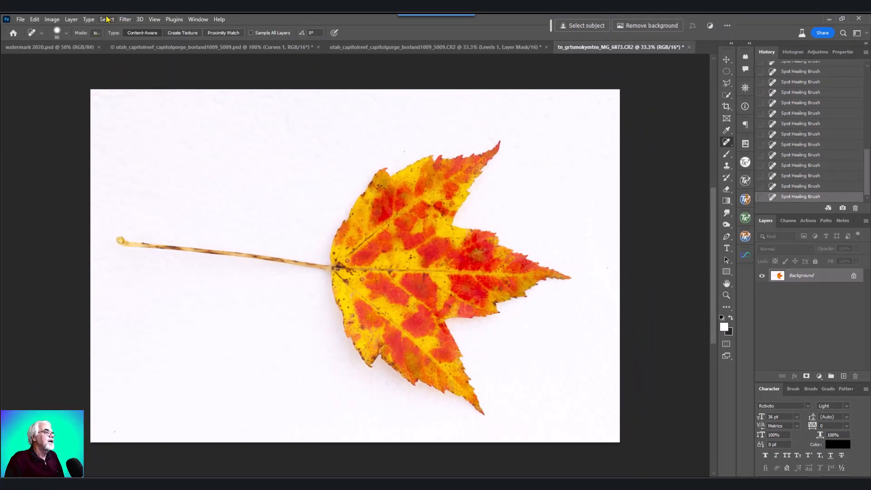
click(108, 19)
click(126, 127)
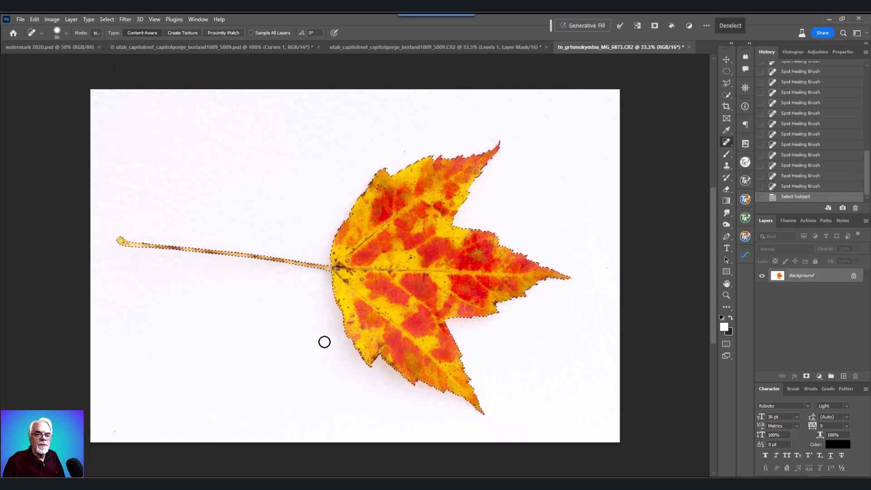
click(726, 344)
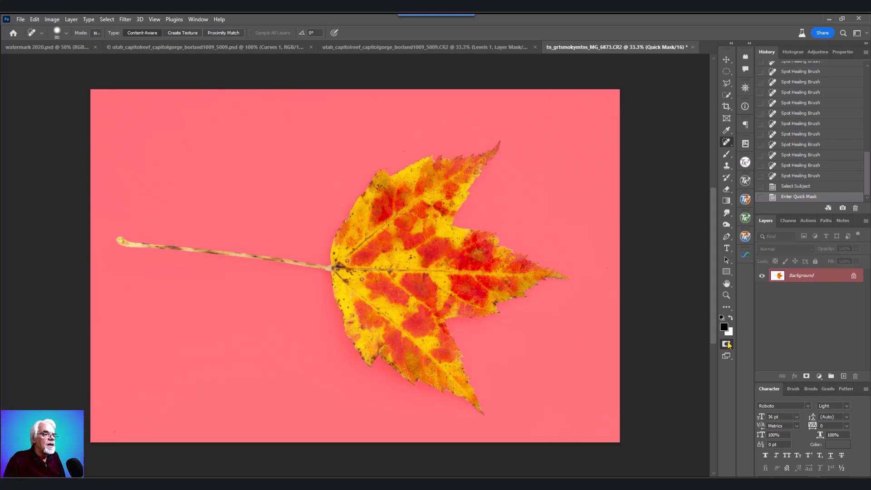
click(726, 344)
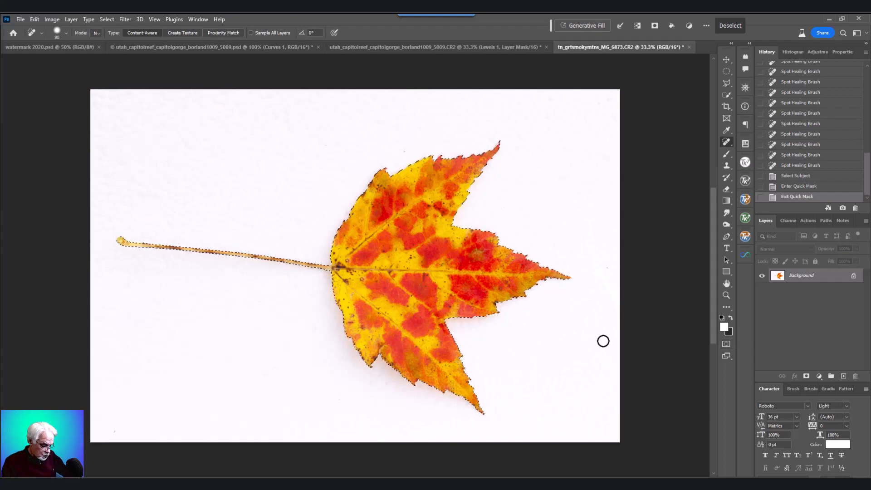
Paste the cut-out leaf into the cracked-mud photo and scale it proportionally to about 48%
click(481, 48)
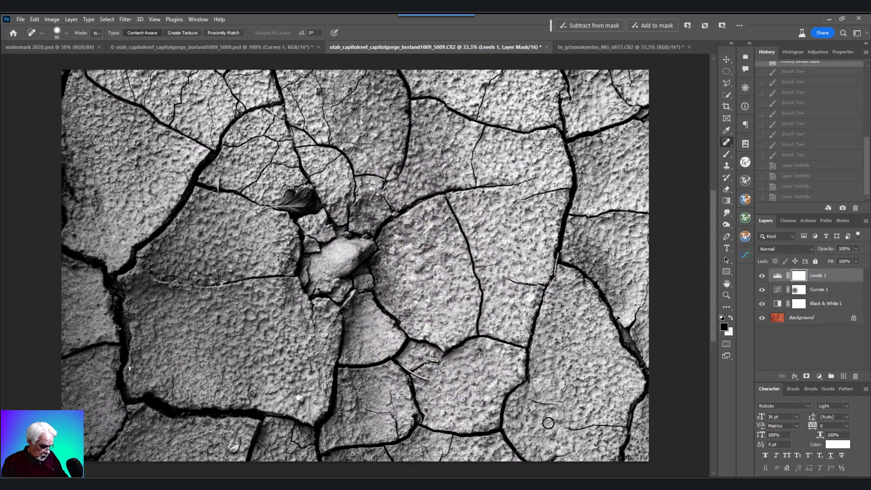
key(ctrl+v)
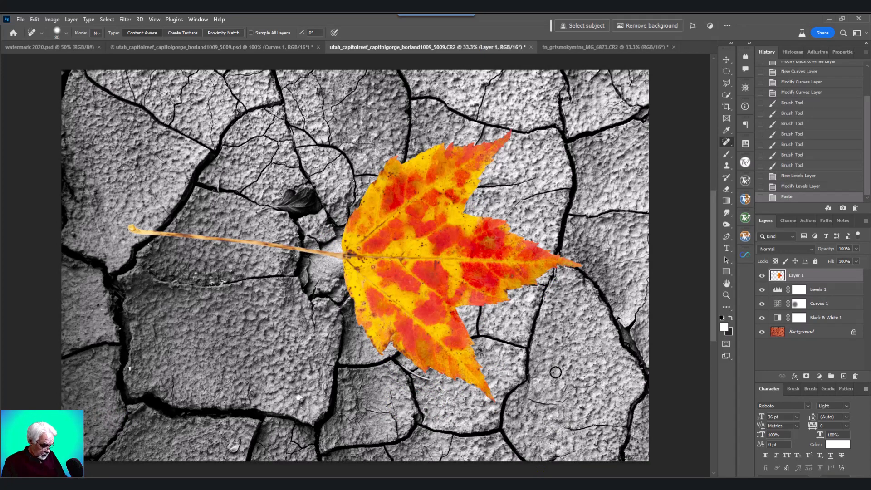
key(ctrl+t)
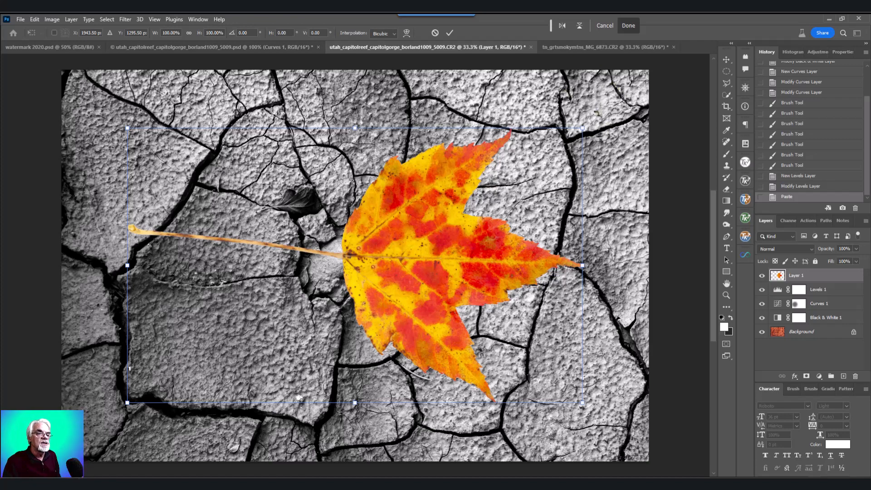
drag(582, 128, 345, 270)
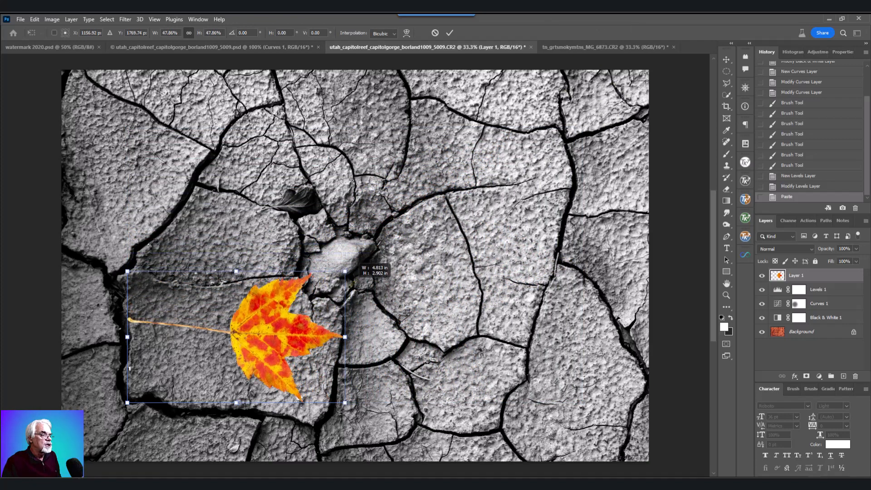
Move the leaf onto the upper-right area of the mud and rotate it to about -46°
drag(291, 325, 540, 178)
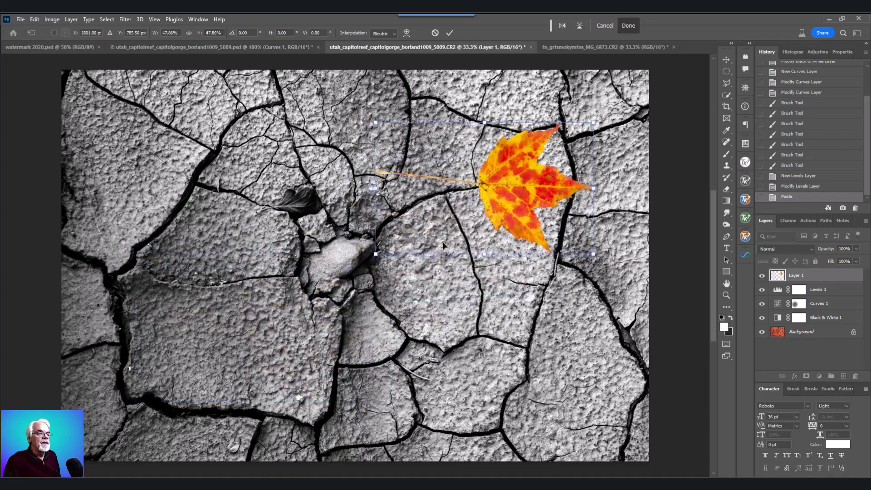
drag(362, 260, 452, 327)
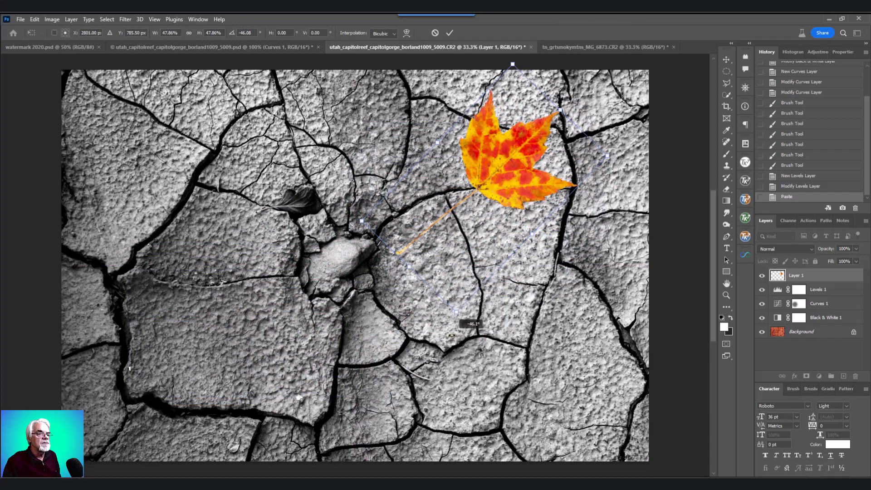
drag(510, 155, 520, 207)
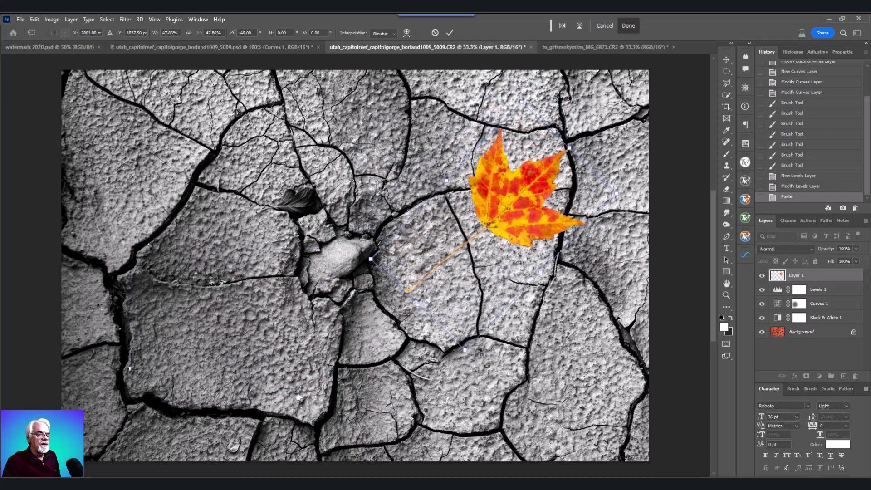
Enlarge the leaf proportionally to about 59%, place its stem end just below the central stone and apply the transform
drag(465, 352, 465, 390)
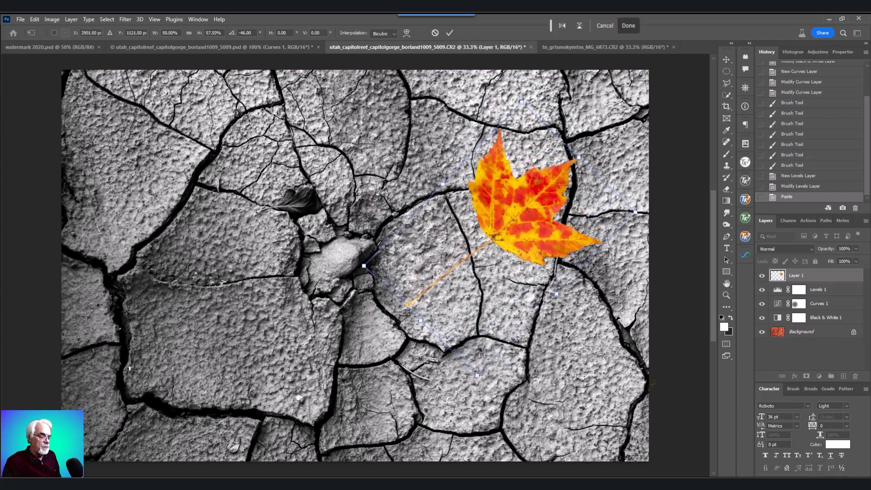
key(ctrl+z)
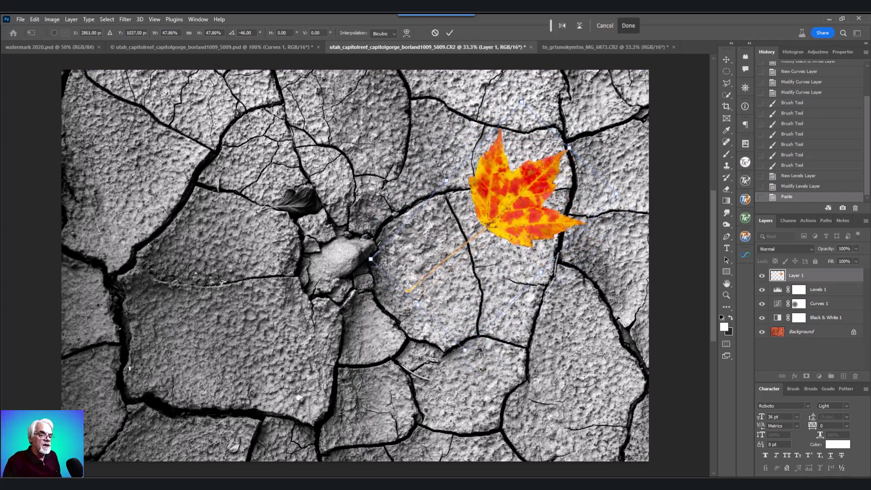
drag(466, 351, 498, 394)
drag(499, 267, 485, 239)
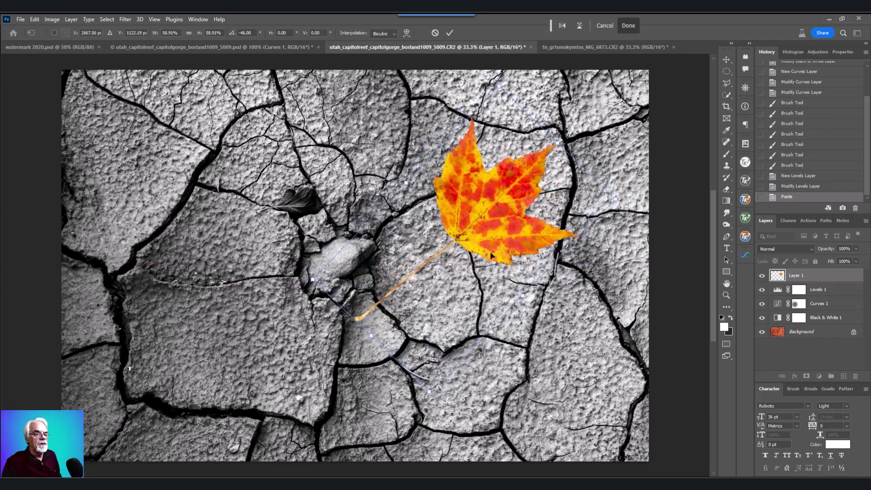
key(Return)
key(j)
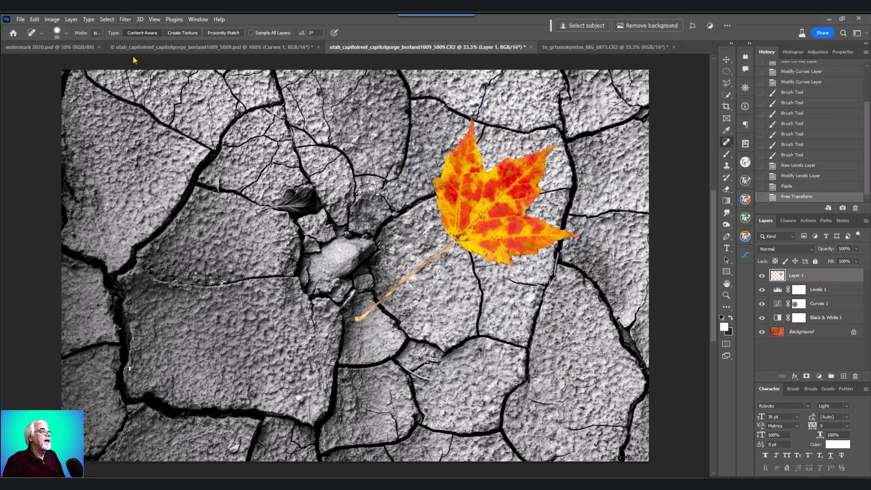
Select the leaf with Select Subject and add an empty layer between the leaf layer and Levels 1
click(107, 20)
click(129, 124)
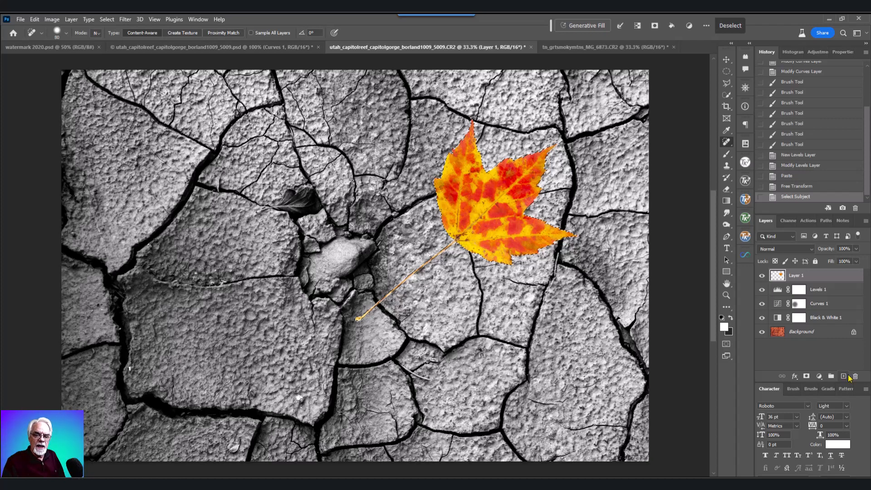
click(826, 292)
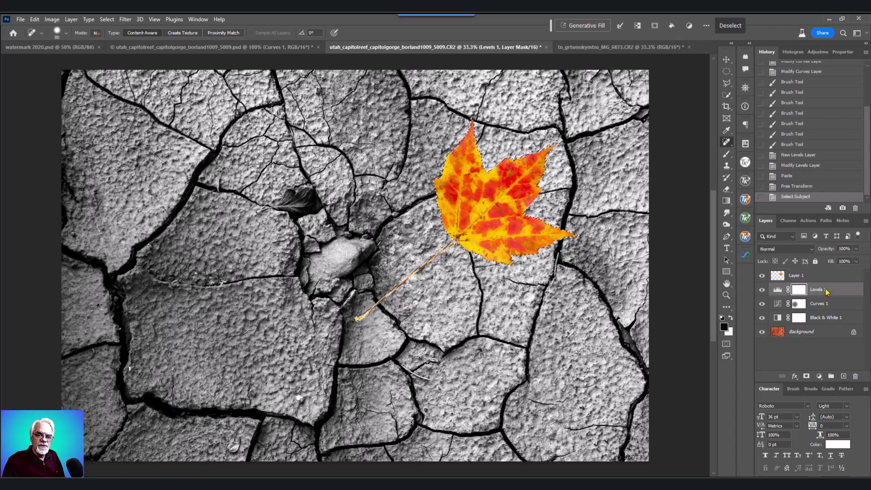
click(843, 377)
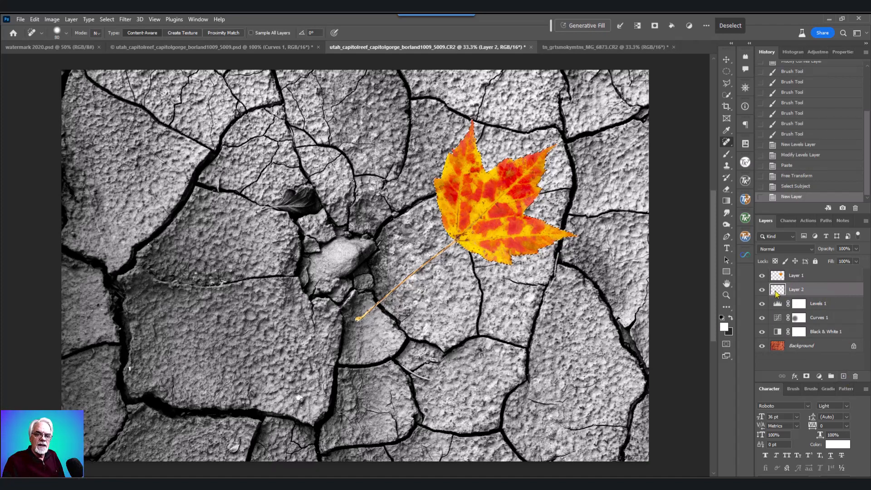
Fill the leaf selection on the new layer with the background color, deselect, and check the silhouette with the leaf layer temporarily hidden
click(34, 20)
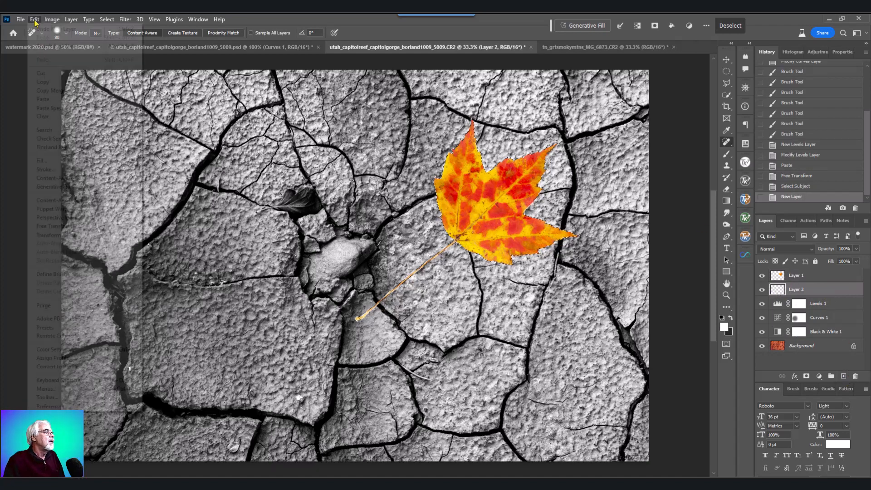
click(50, 160)
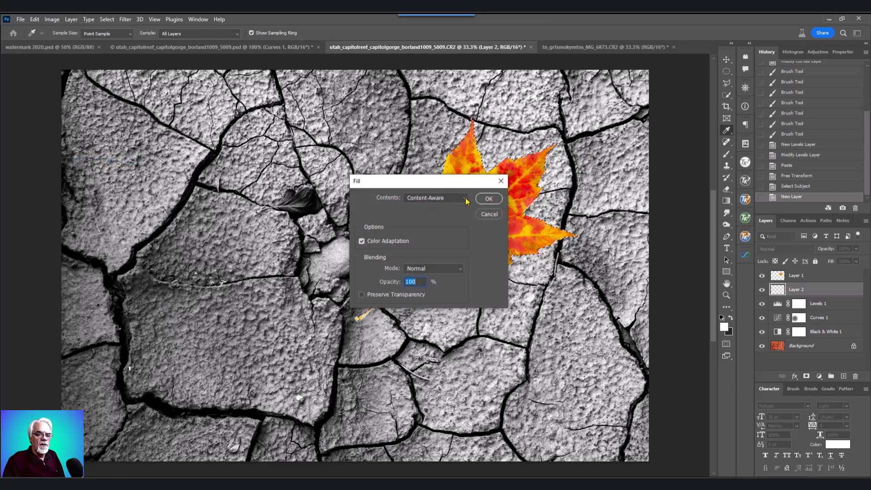
click(433, 214)
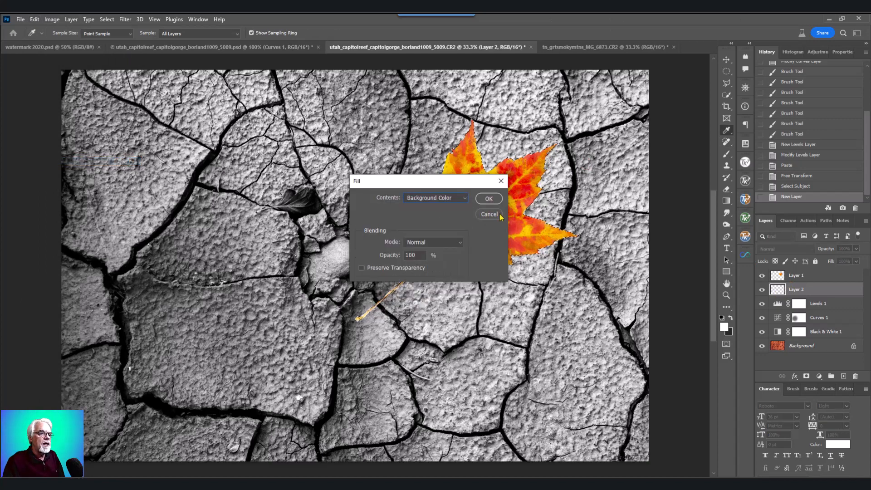
click(488, 199)
key(j)
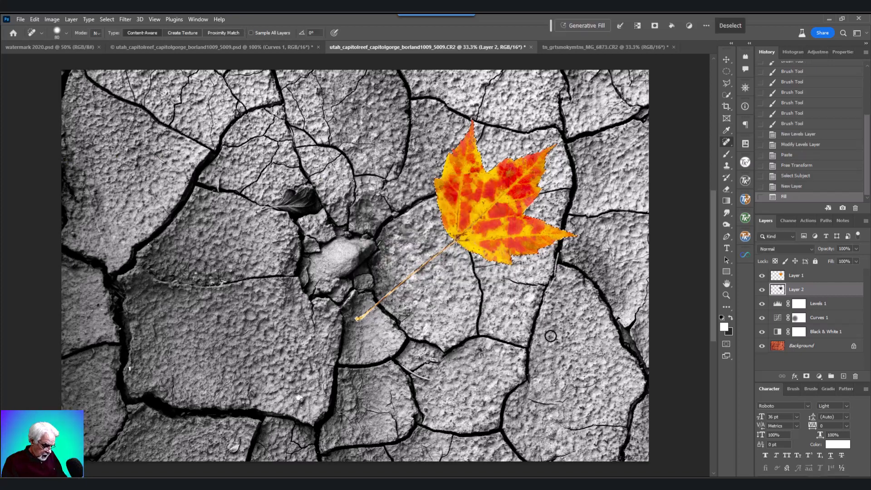
key(ctrl+d)
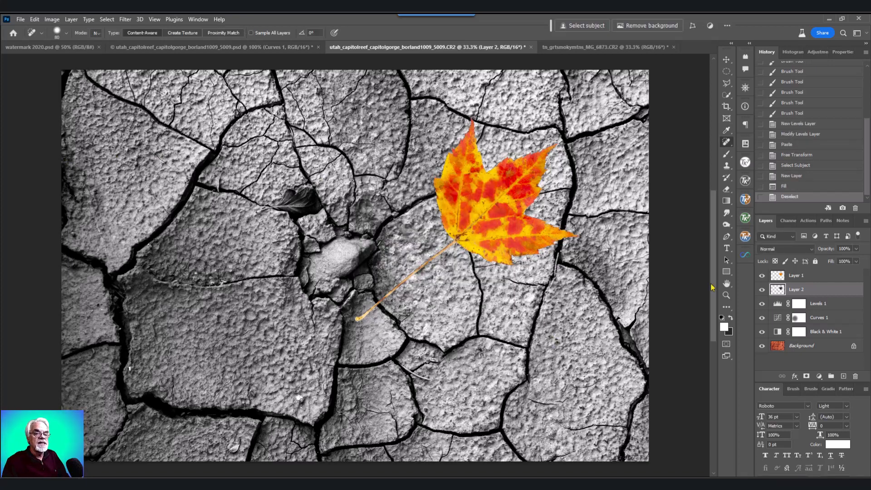
click(762, 276)
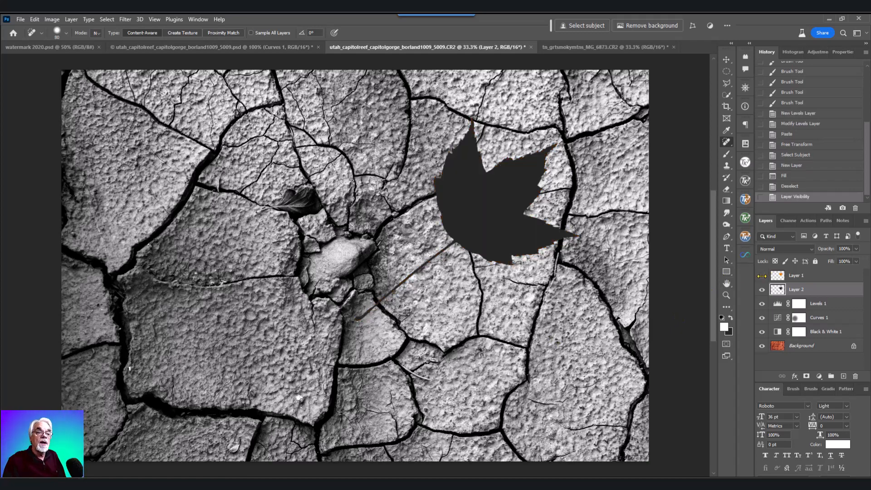
click(762, 275)
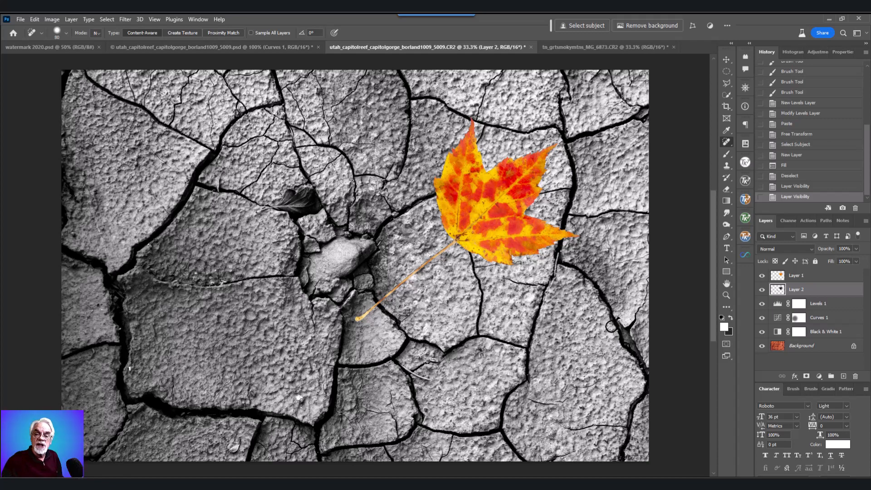
Nudge the dark silhouette layer down and to the right so it forms an offset shadow beneath the leaf
key(v)
key(Down)
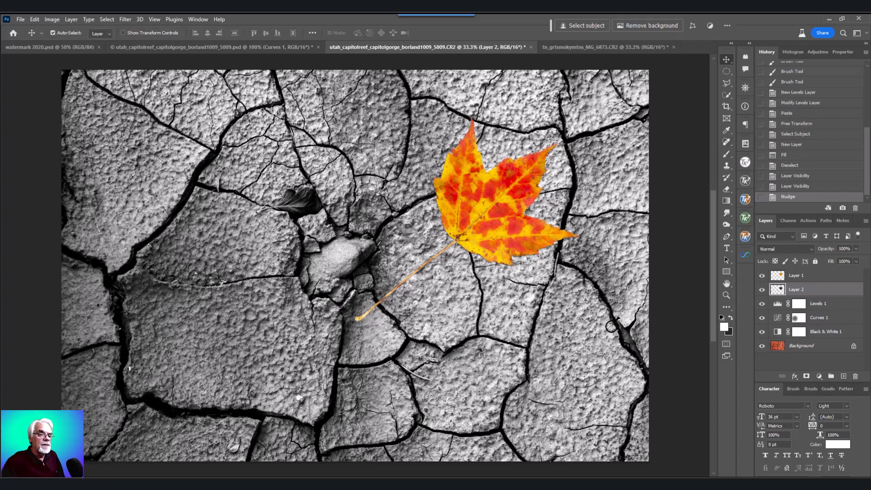
key(Down)
key(Down)
key(Down)
key(Down)
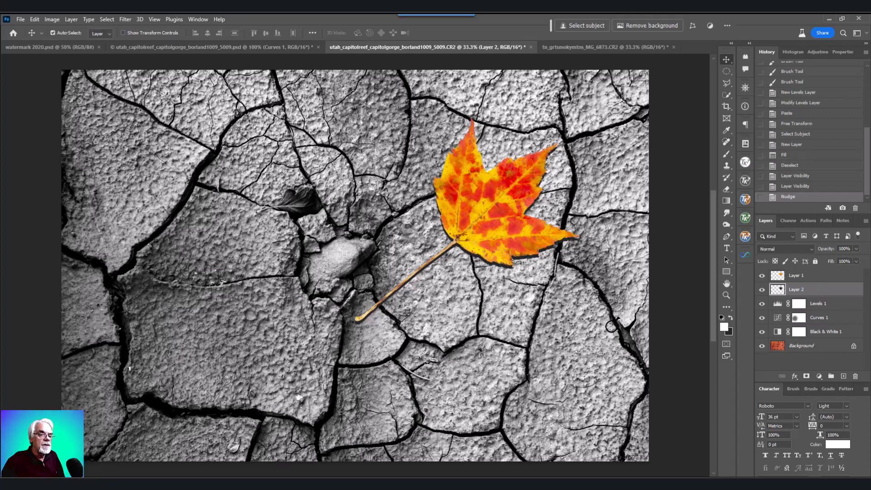
key(Right)
key(Right)
key(Right)
key(Right)
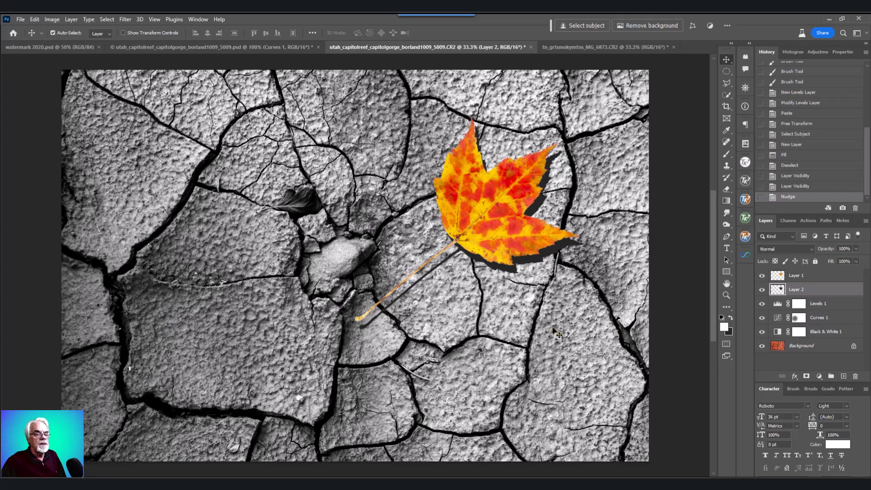
key(Up)
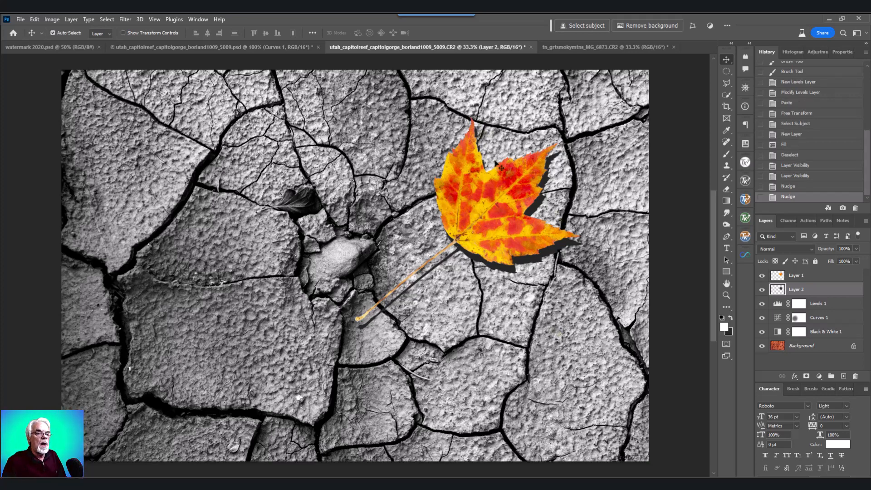
Erase the shadow sliver along the right edge of the leaf's top tip and enlarge the Eraser tip to 80
key(b)
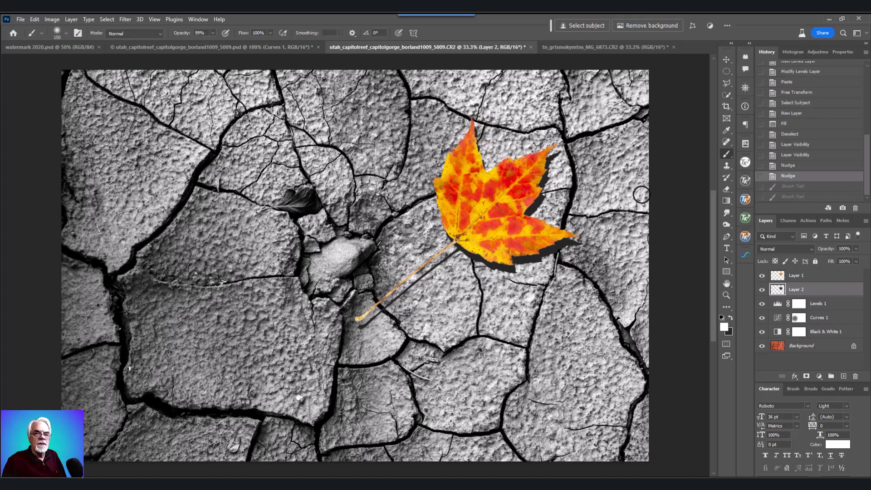
click(726, 190)
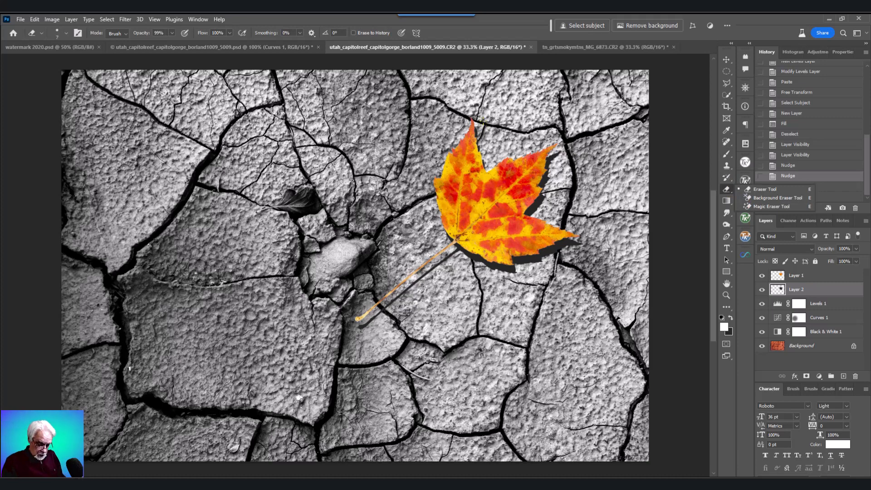
key(bracketright)
key(bracketright)
key(bracketright)
mouse_move(484, 151)
mouse_down()
mouse_move(486, 179)
mouse_move(476, 127)
mouse_up()
key(bracketright)
key(bracketright)
key(bracketright)
key(bracketright)
key(bracketright)
key(bracketright)
key(bracketright)
key(bracketright)
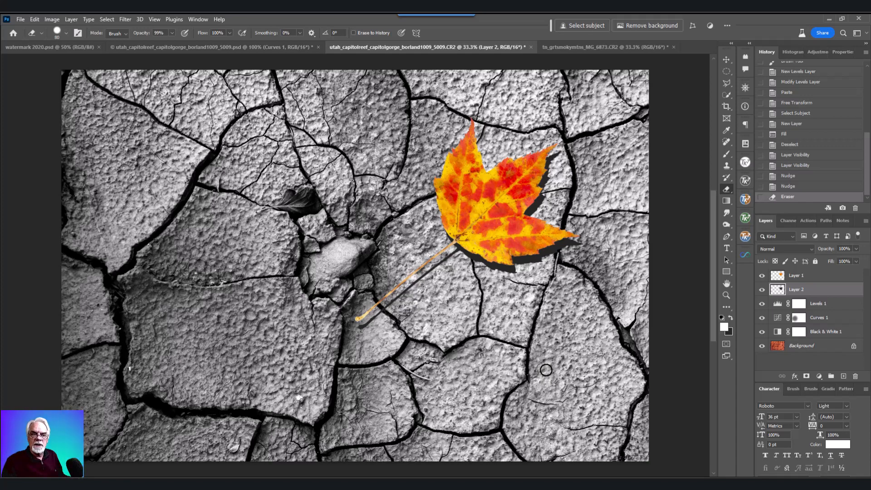
Soften the leaf's shadow layer with a Gaussian Blur of 12.5 pixels radius, judging the shadow edge in the preview
click(125, 20)
mouse_move(136, 135)
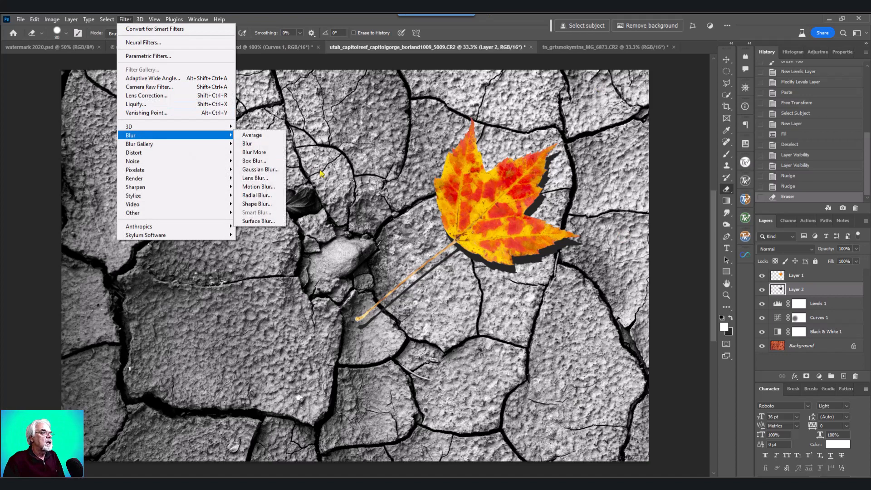
click(260, 169)
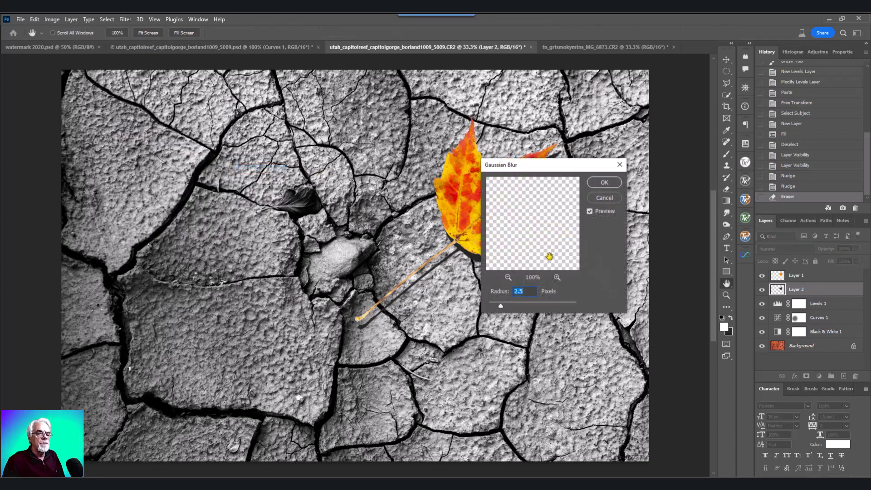
click(508, 277)
click(507, 277)
click(507, 278)
click(507, 278)
click(507, 277)
click(508, 277)
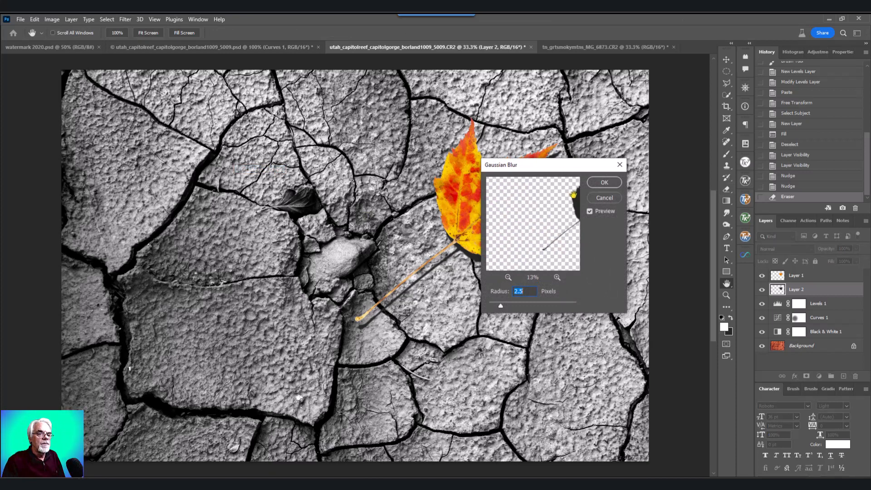
drag(574, 194, 507, 213)
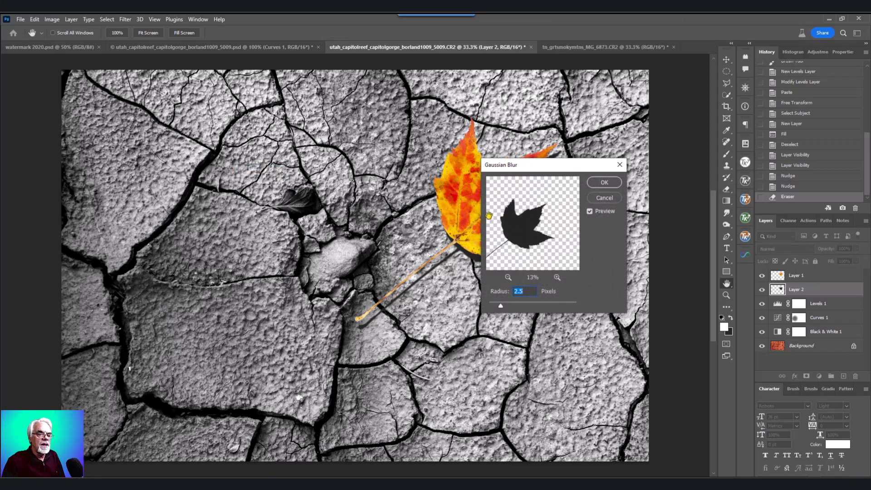
click(557, 277)
click(557, 277)
click(557, 277)
click(557, 277)
click(557, 277)
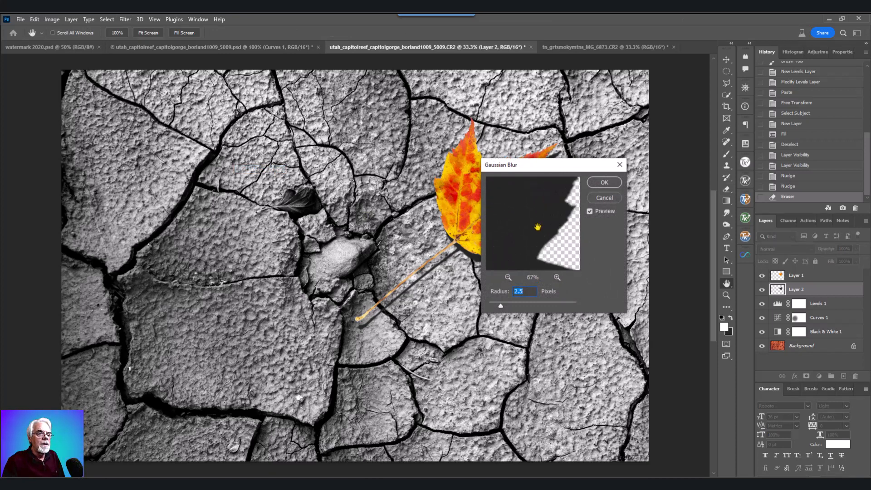
drag(537, 227, 308, 159)
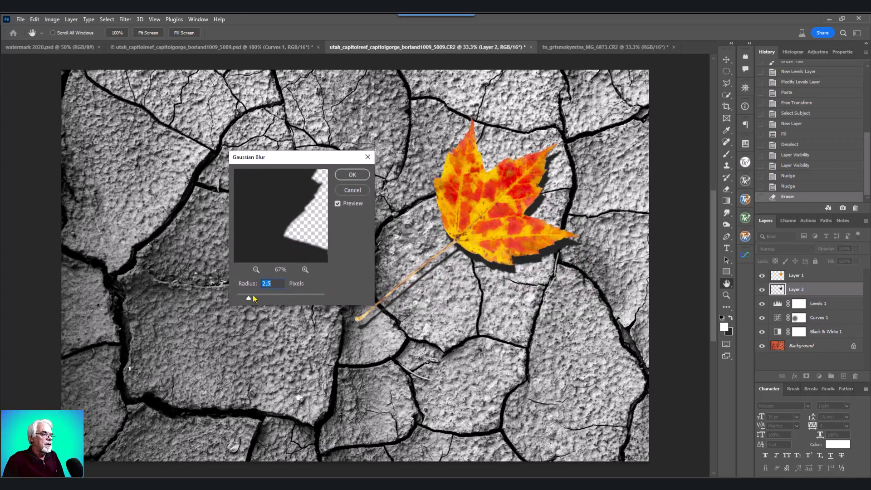
drag(253, 296, 273, 299)
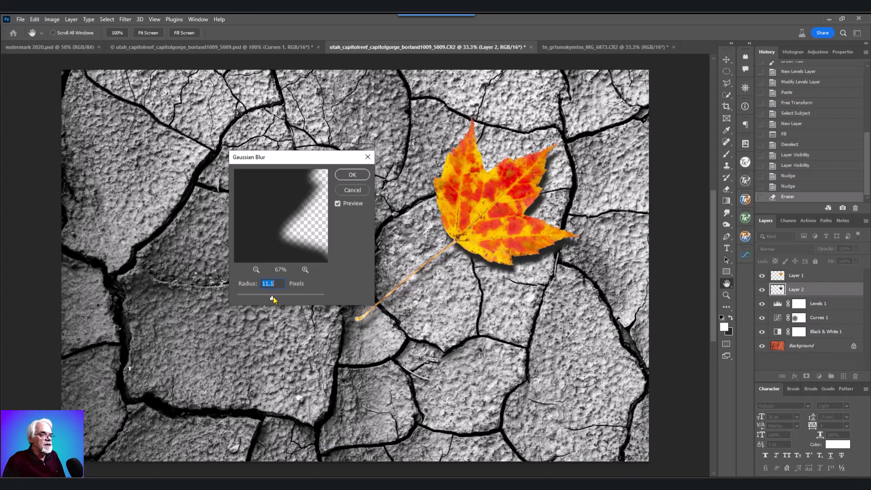
mouse_move(273, 299)
mouse_down()
mouse_move(283, 298)
mouse_move(272, 299)
mouse_up()
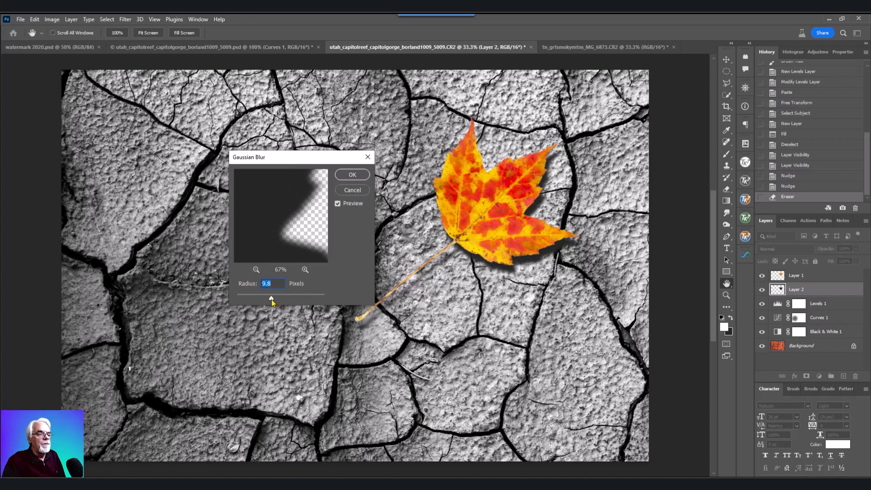
drag(272, 299, 272, 300)
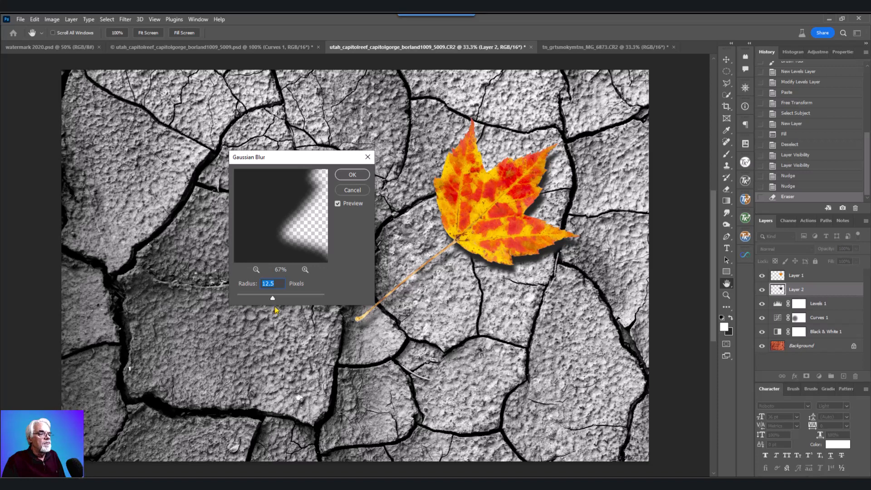
click(352, 174)
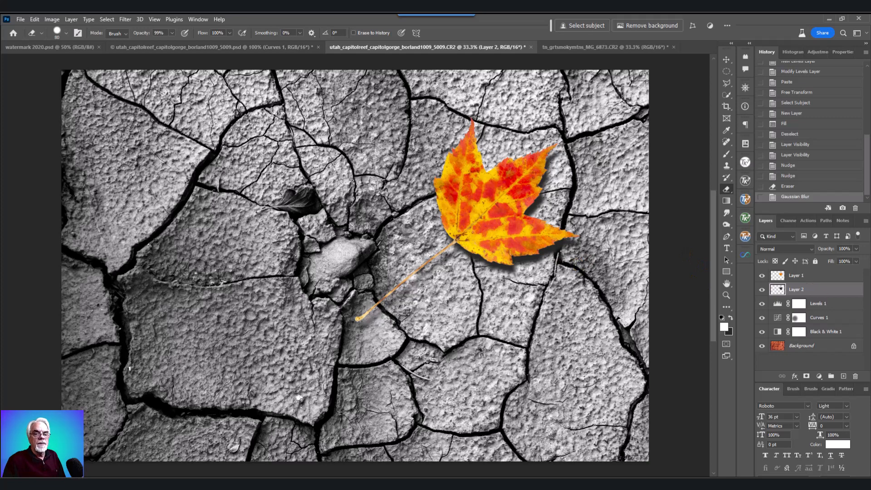
Lower the shadow layer's opacity to 90%
click(855, 249)
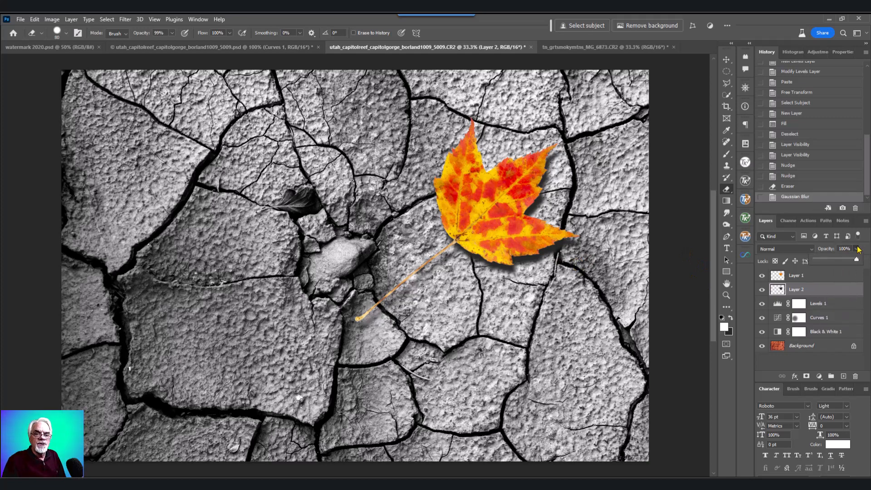
mouse_move(855, 261)
mouse_down()
mouse_move(842, 262)
mouse_move(850, 266)
mouse_up()
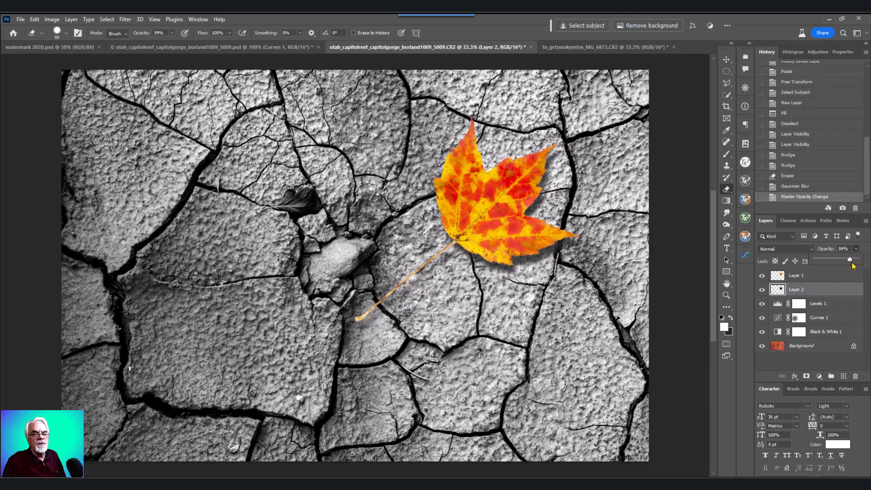
drag(852, 266, 855, 266)
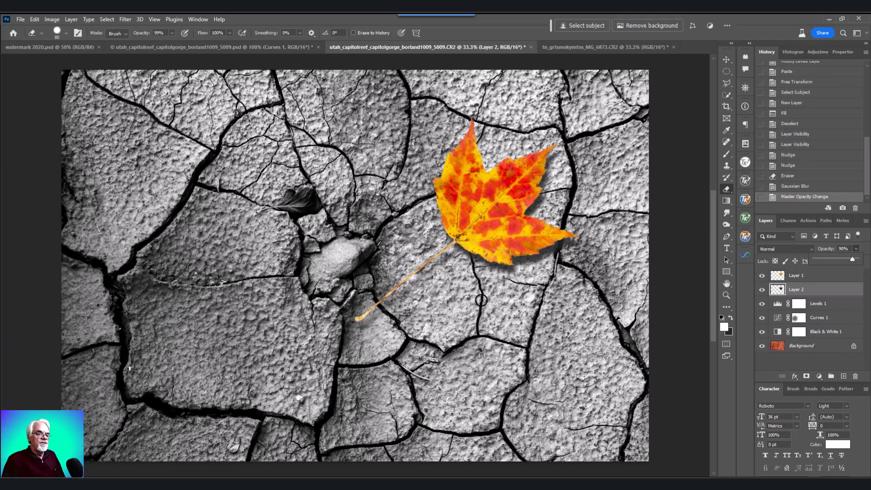
click(471, 200)
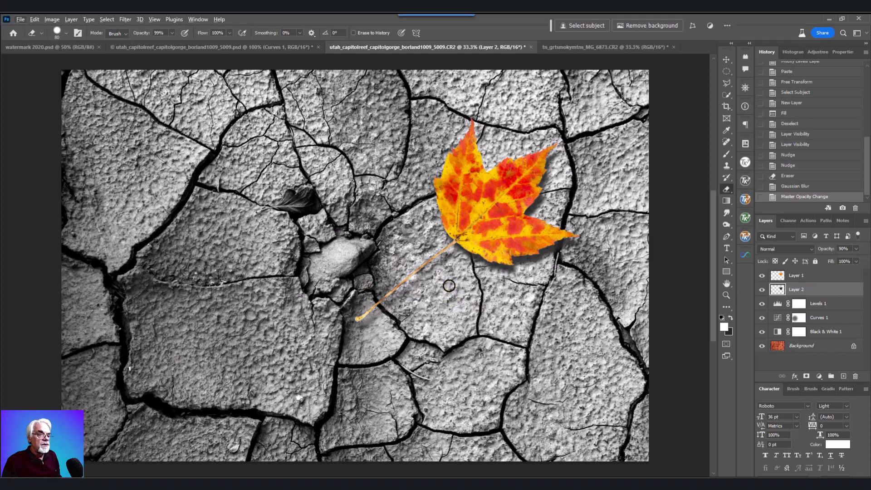
Judge the shadow with the whole image in view and set the shadow layer's opacity to 98%
key(z)
alt+click(477, 303)
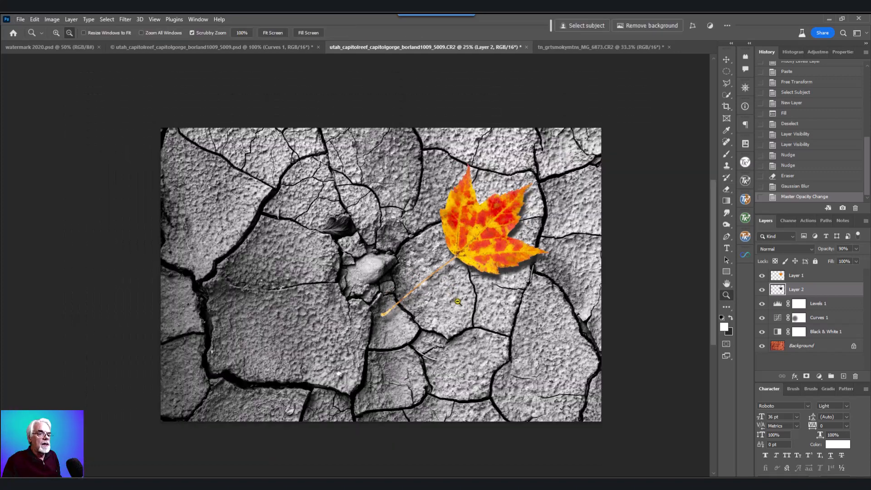
alt+click(457, 302)
alt+click(457, 302)
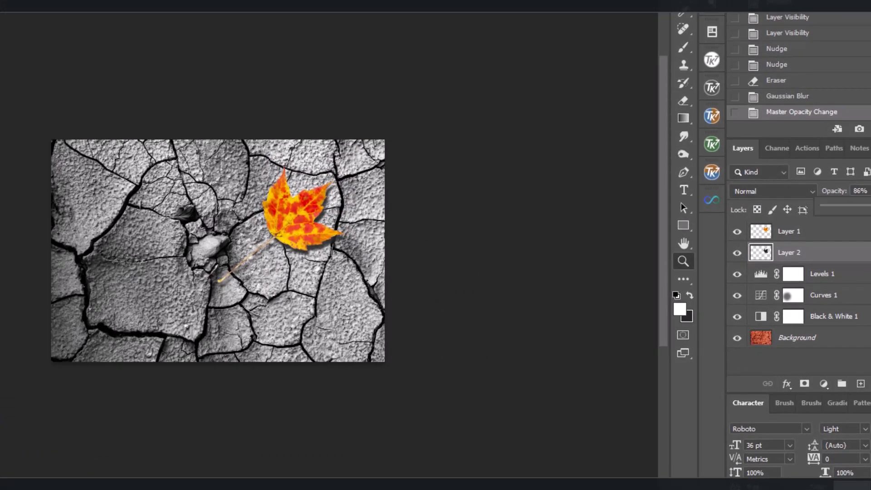
mouse_move(868, 207)
mouse_down()
mouse_move(860, 209)
mouse_move(870, 209)
mouse_up()
click(811, 254)
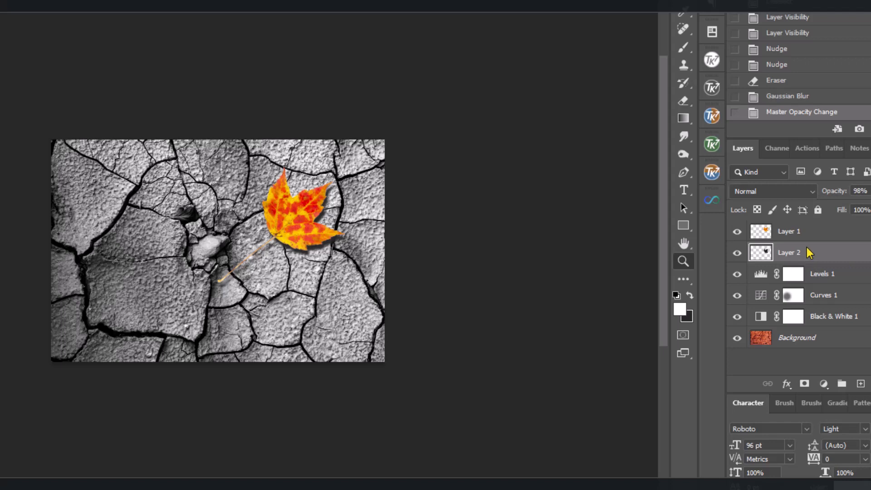
Nudge the shadow layer slightly to the left and compare the leaf with the shadow hidden and shown
key(v)
key(Left)
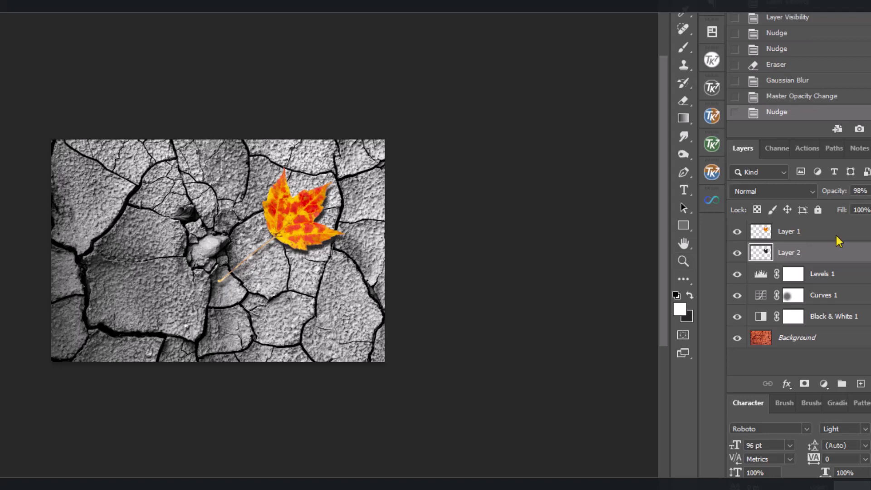
click(740, 254)
click(740, 255)
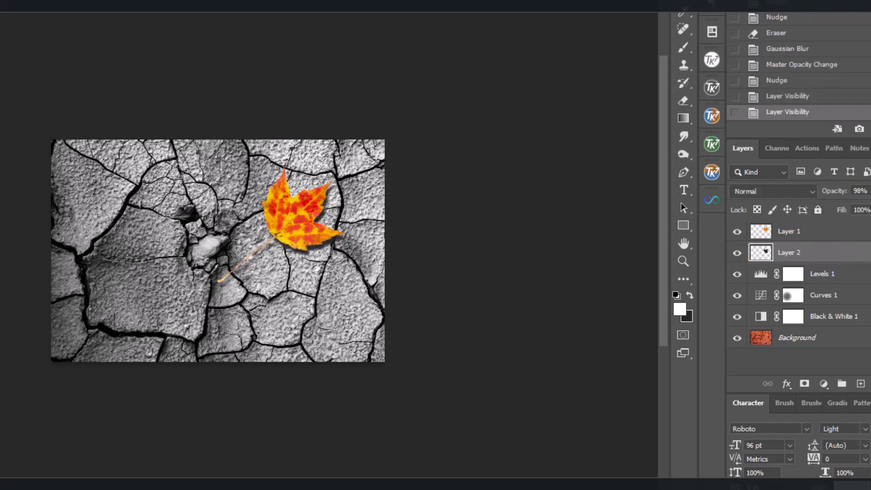
Set the shadow layer's opacity to 81% and nudge the shadow slightly upward beneath the leaf
click(870, 191)
mouse_move(870, 205)
mouse_down()
mouse_move(869, 219)
mouse_move(867, 206)
mouse_up()
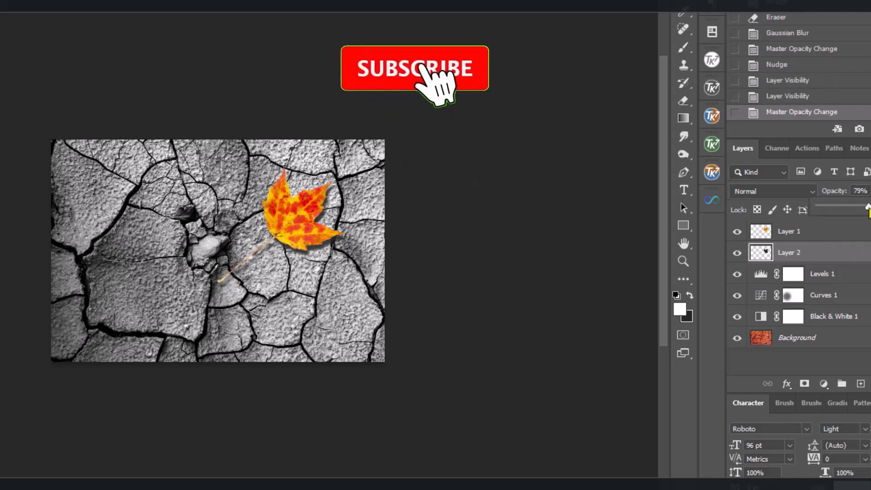
key(8)
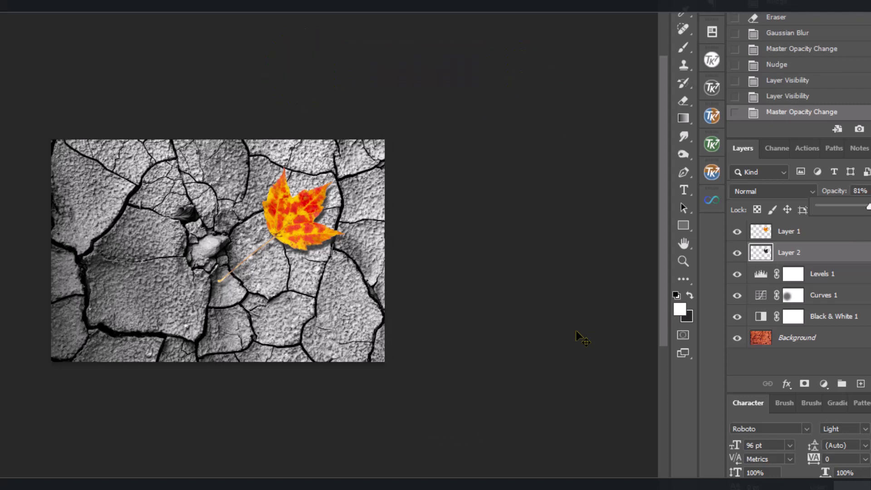
key(Up)
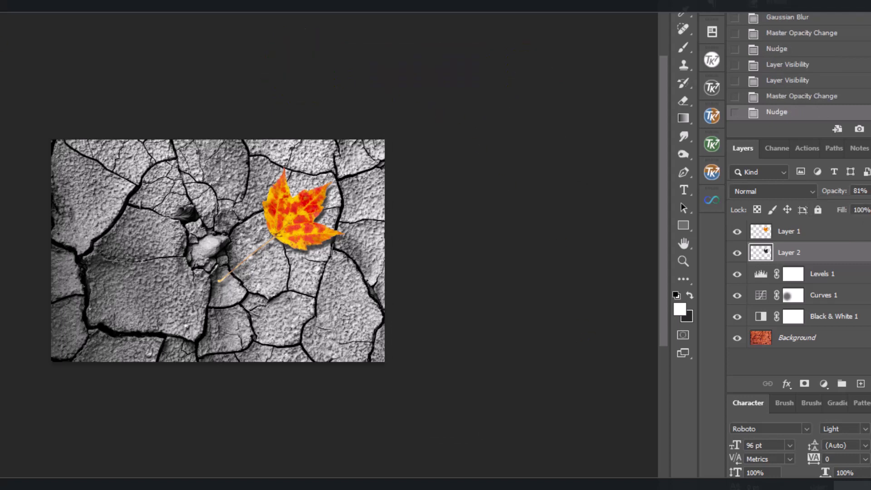
click(270, 28)
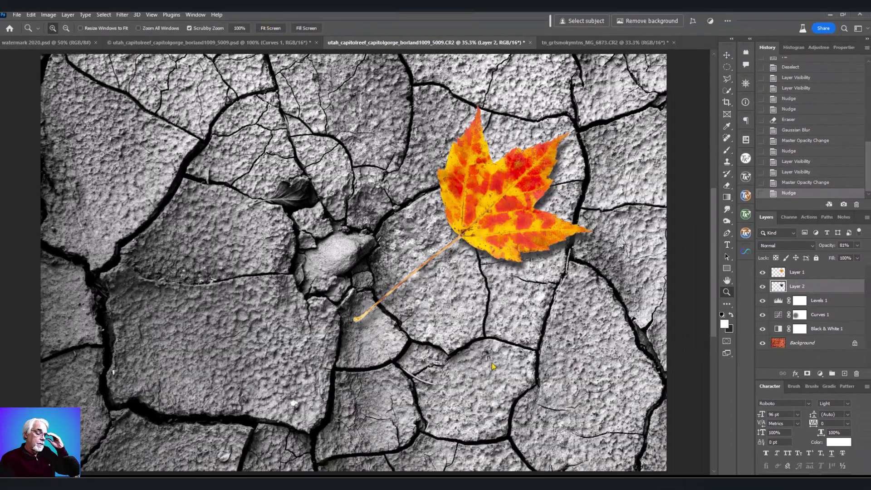